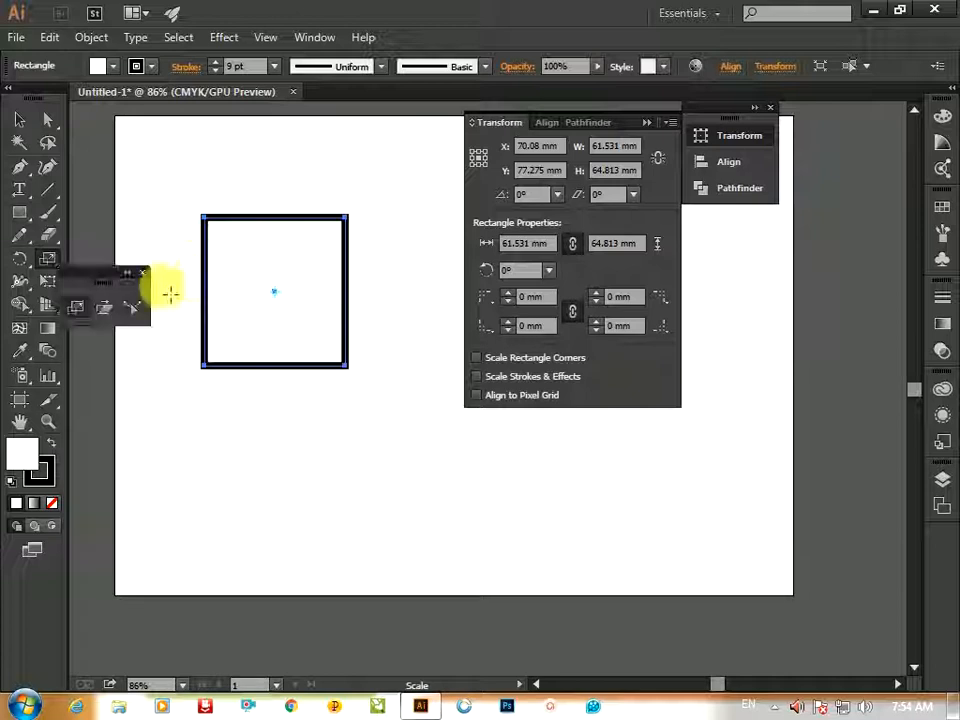
Create a scaled-down copy of the square, about 42 × 47 mm, nested inside it using the Scale tool
{"action": "key", "text": "v"}
{"action": "left_click_drag", "start_coordinate": [67, 274], "coordinate": [348, 468]}
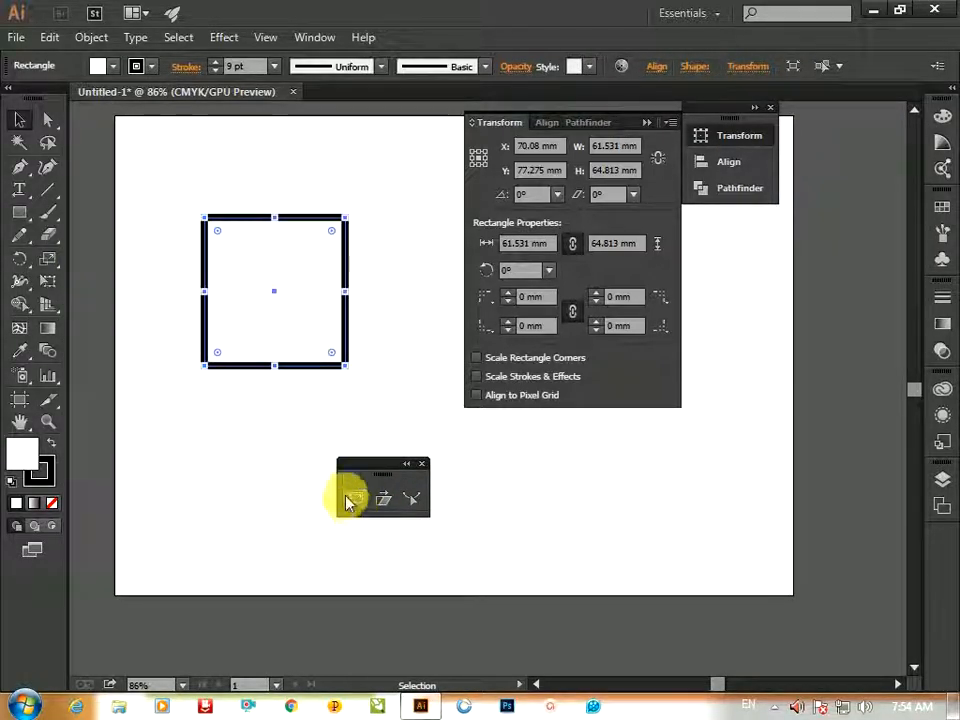
{"action": "left_click", "coordinate": [354, 500]}
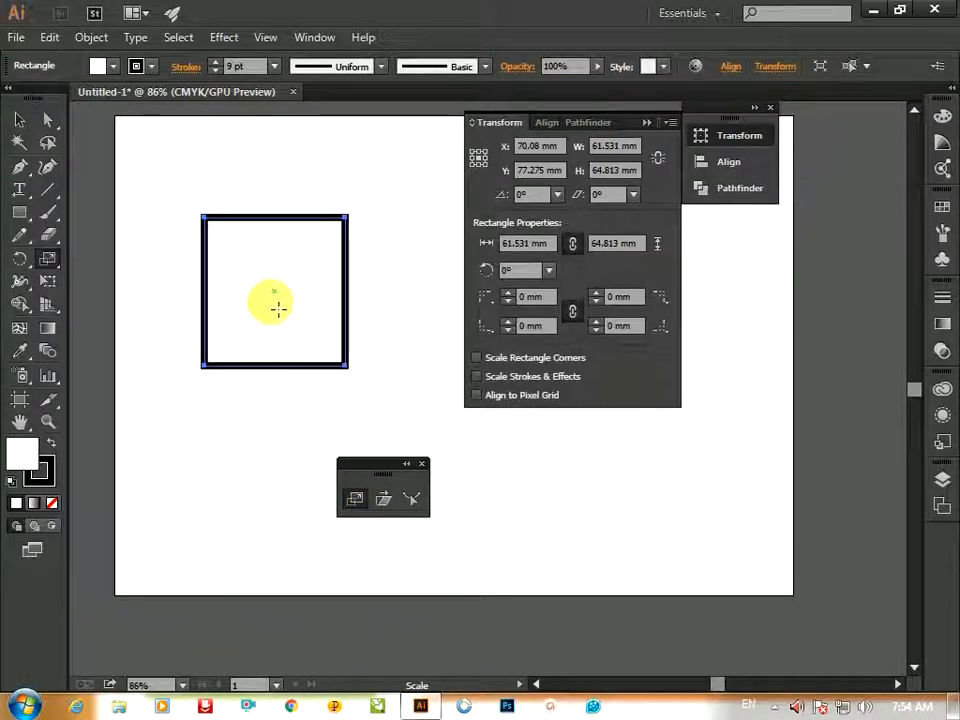
{"action": "left_click", "coordinate": [284, 304], "text": "ctrl"}
{"action": "left_click", "coordinate": [284, 304], "text": "ctrl"}
{"action": "left_click", "coordinate": [284, 304], "text": "ctrl"}
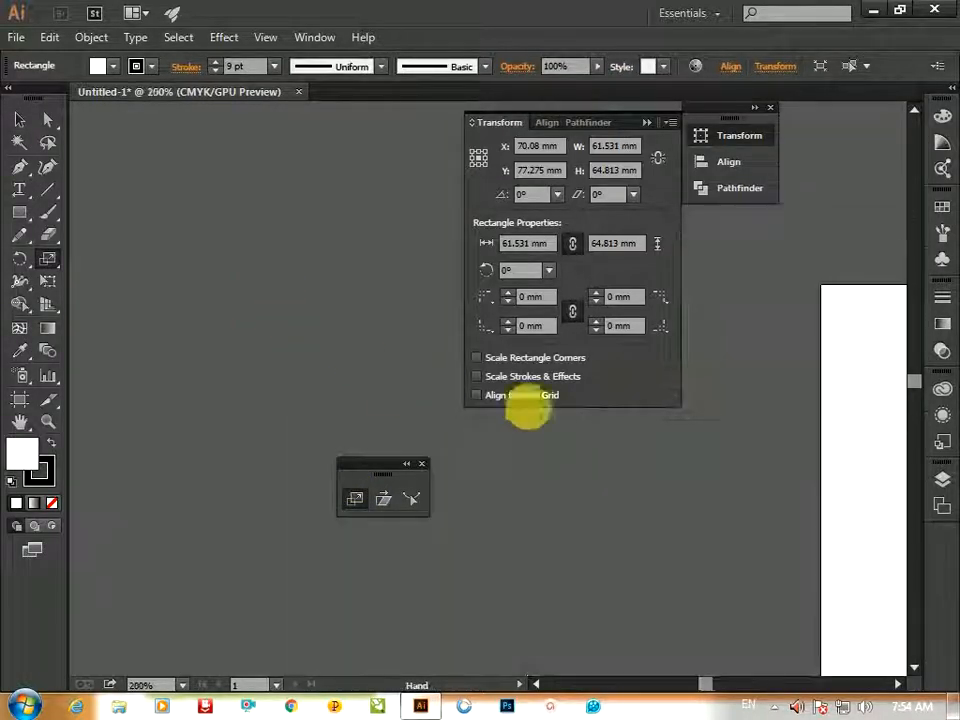
{"action": "left_click_drag", "start_coordinate": [545, 406], "coordinate": [187, 350]}
{"action": "left_click_drag", "start_coordinate": [568, 502], "coordinate": [138, 257]}
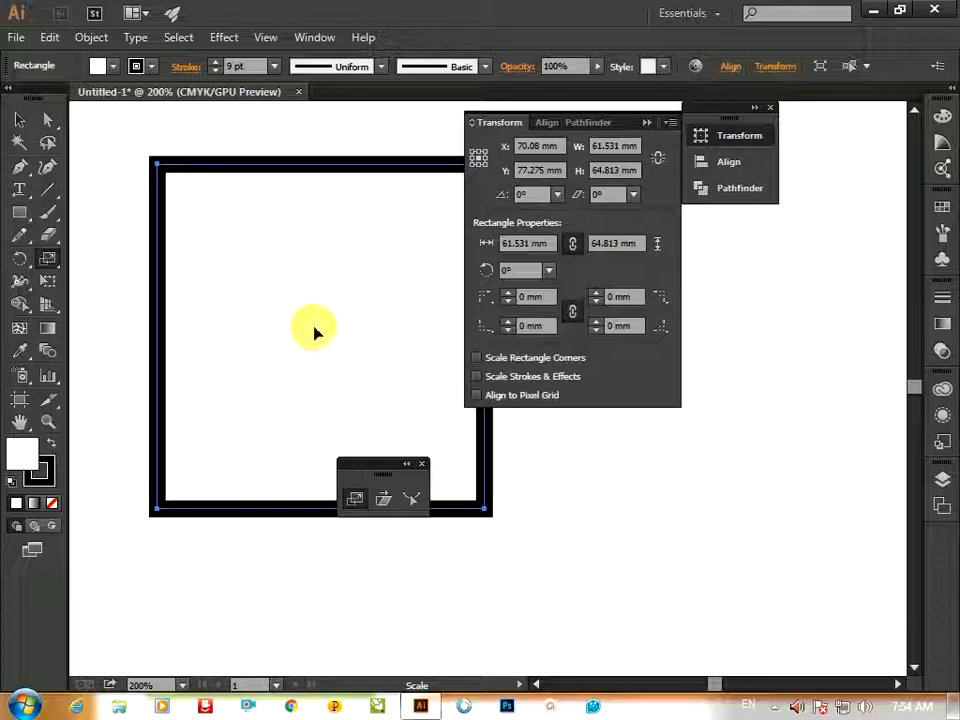
{"action": "key", "text": "ctrl+minus"}
{"action": "key", "text": "ctrl+minus"}
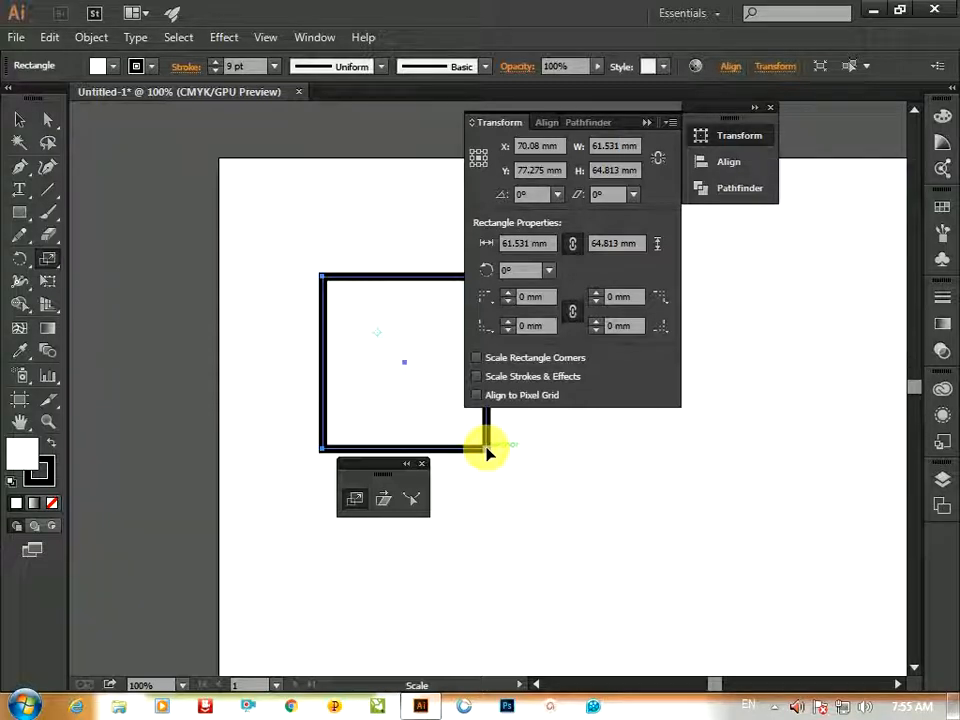
{"action": "left_click_drag", "start_coordinate": [486, 452], "coordinate": [453, 423]}
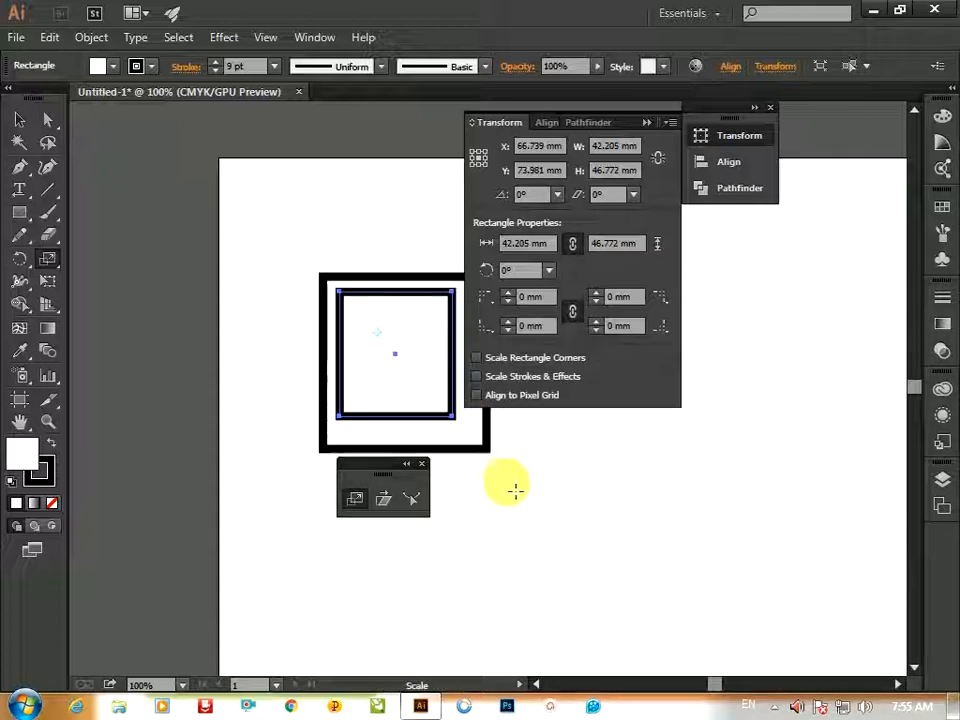
Repeat the scale-copy transformation five times to build a series of progressively smaller nested squares
{"action": "key", "text": "s"}
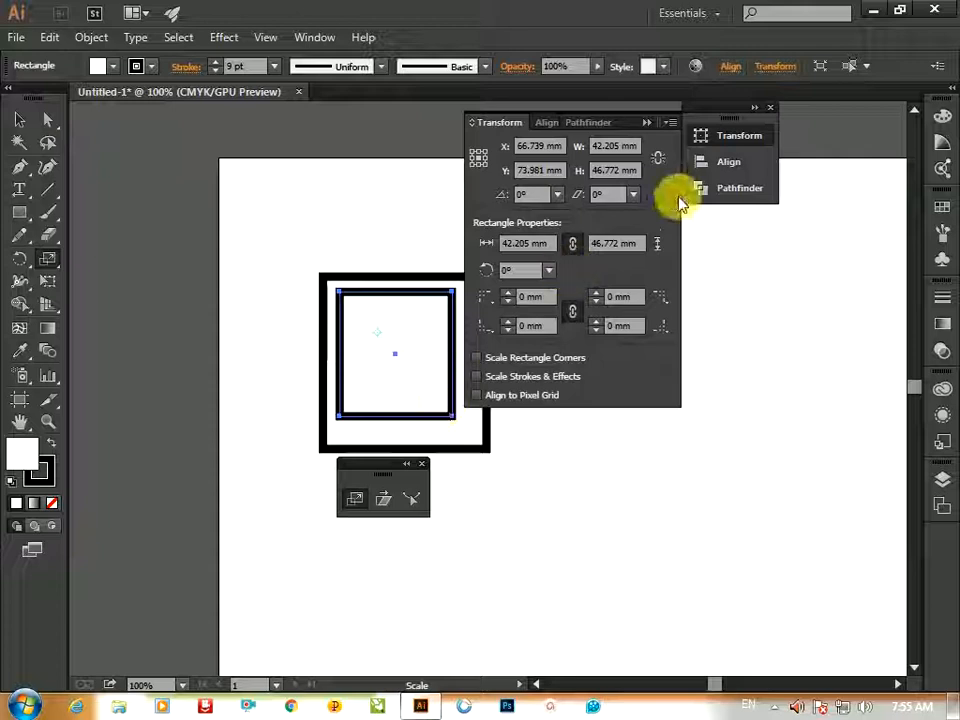
{"action": "left_click", "coordinate": [648, 123]}
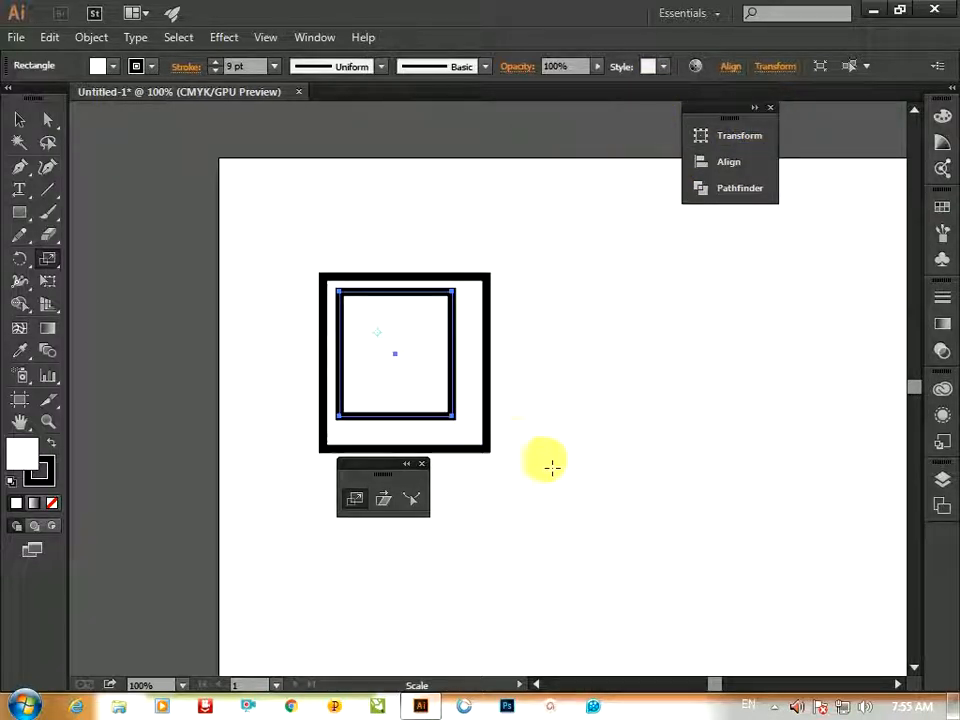
{"action": "key", "text": "ctrl"}
{"action": "key", "text": "ctrl+d"}
{"action": "key", "text": "ctrl+d"}
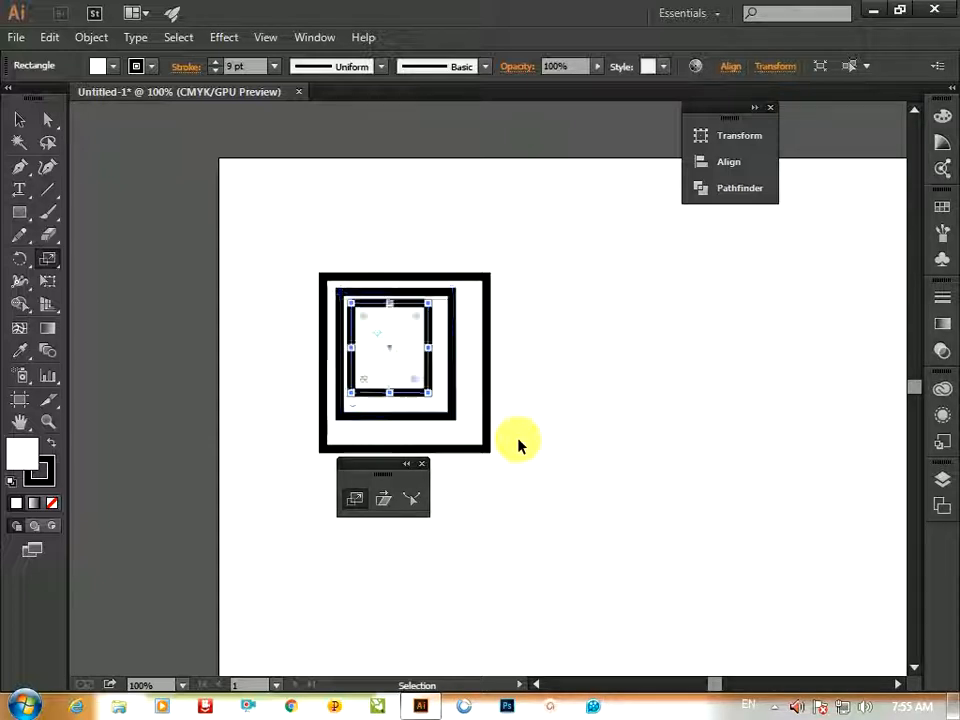
{"action": "key", "text": "ctrl+d"}
{"action": "key", "text": "ctrl+d"}
{"action": "key", "text": "ctrl+d"}
{"action": "key", "text": "ctrl+d"}
{"action": "key", "text": "ctrl+d"}
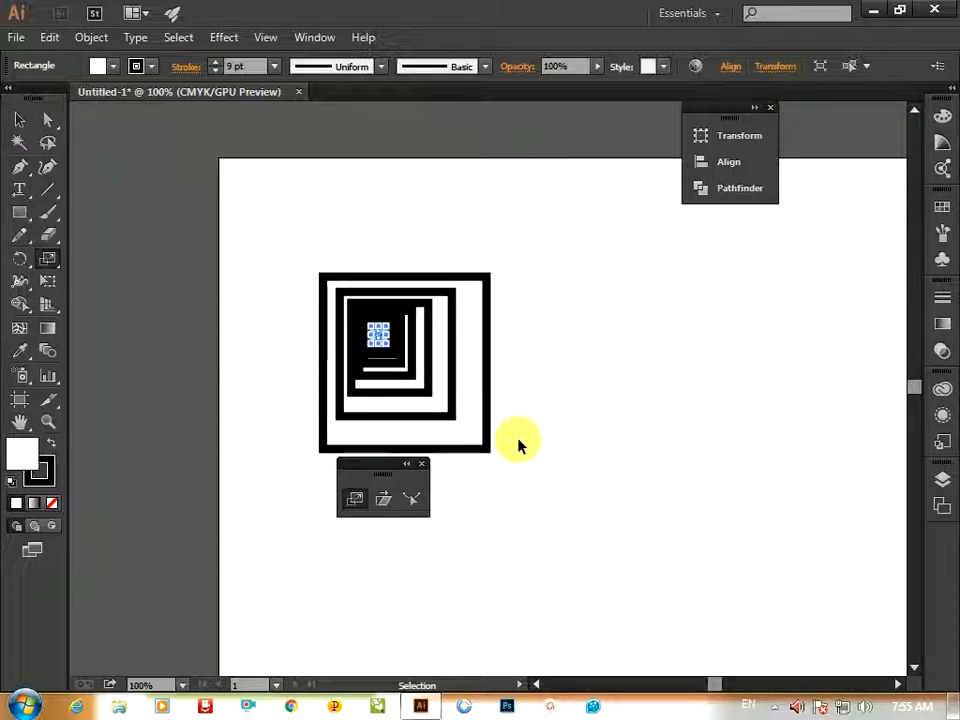
Select all the nested squares and set their stroke weight to 2 pt
{"action": "key", "text": "v"}
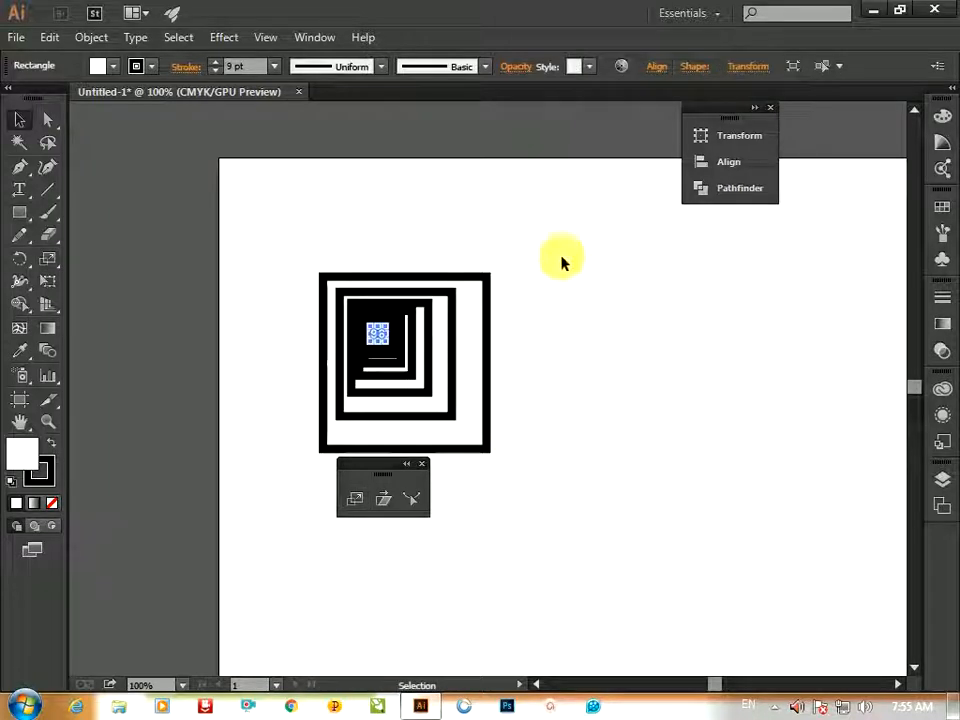
{"action": "left_click_drag", "start_coordinate": [564, 242], "coordinate": [254, 497]}
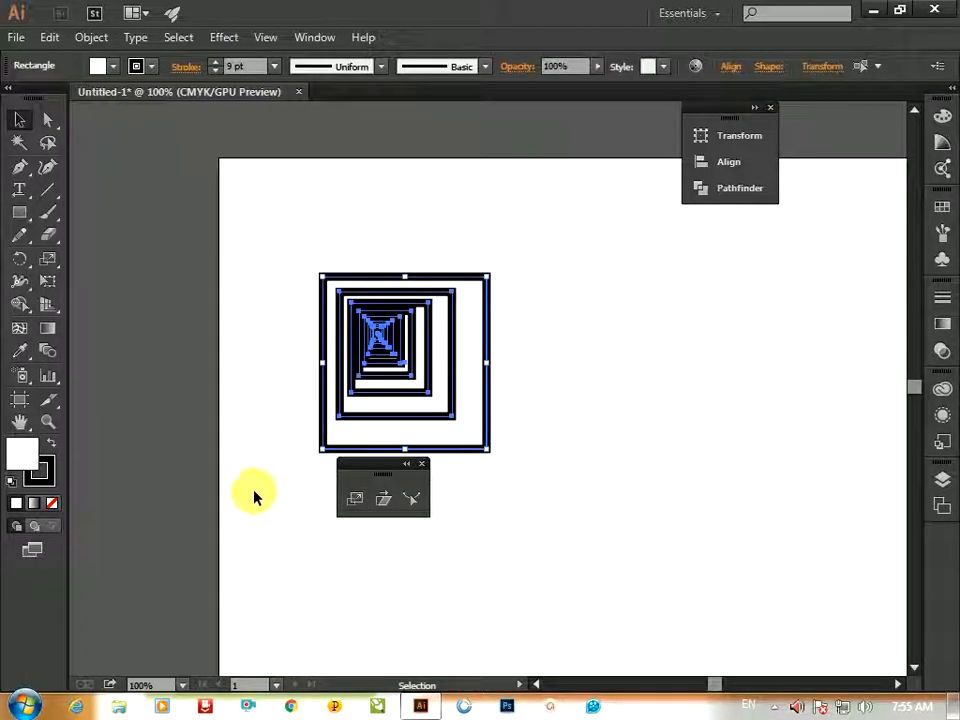
{"action": "left_click", "coordinate": [214, 70]}
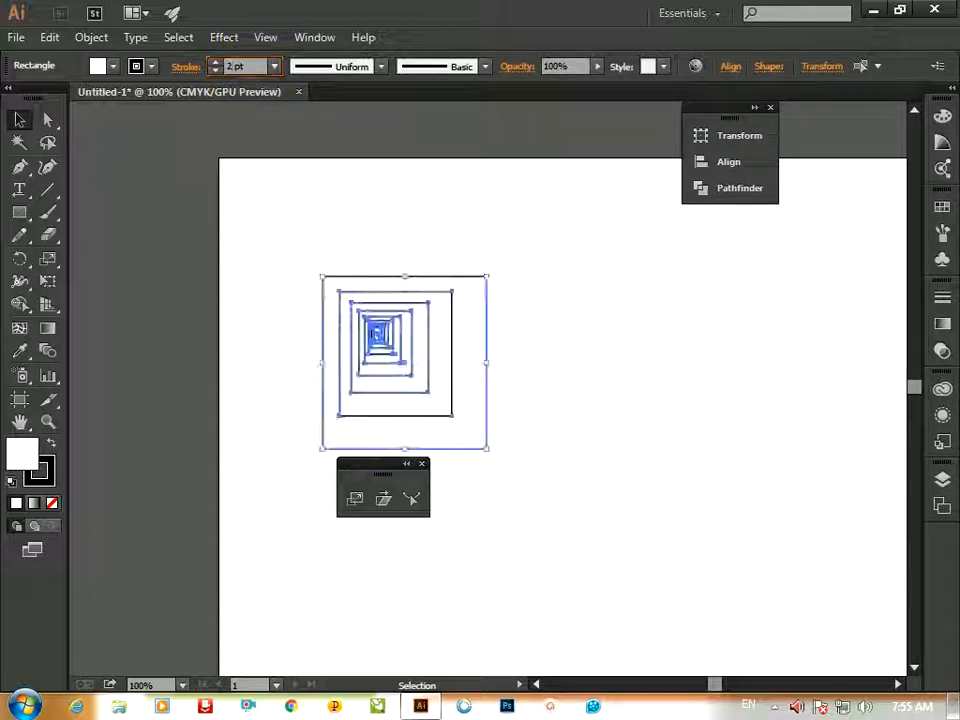
{"action": "left_click", "coordinate": [525, 391]}
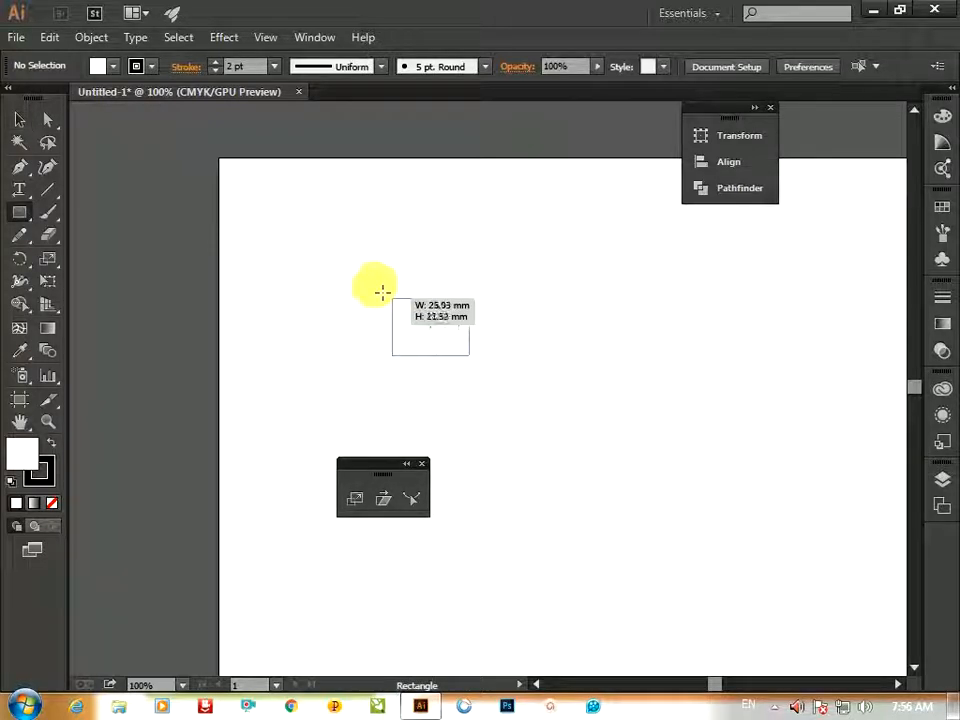
Draw a rectangle about 43 × 54 mm and select its top-right corner anchor with Direct Selection
{"action": "left_click_drag", "start_coordinate": [392, 300], "coordinate": [356, 212]}
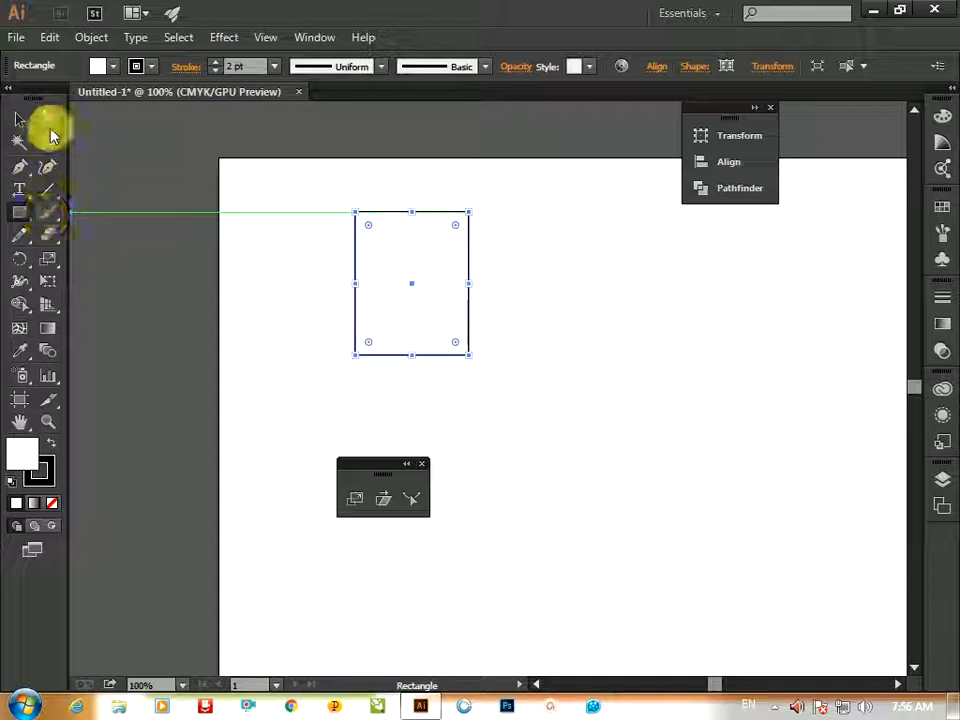
{"action": "left_click", "coordinate": [47, 119]}
{"action": "left_click_drag", "start_coordinate": [452, 189], "coordinate": [419, 244]}
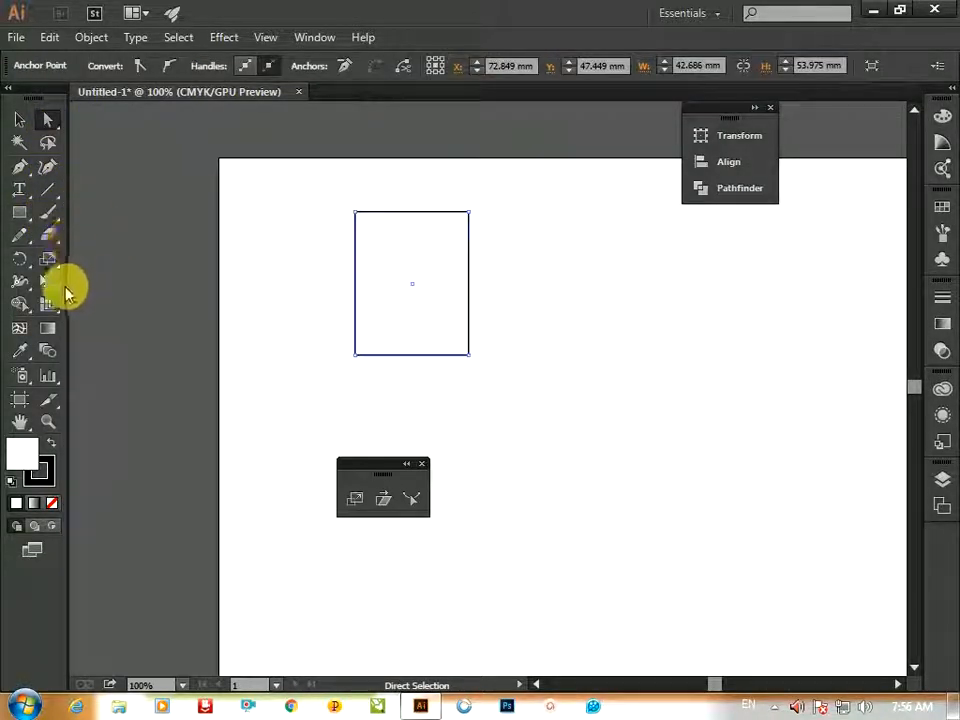
Try to stretch the rectangle's top-right anchor with the Scale tool, then undo the change
{"action": "left_click", "coordinate": [352, 498]}
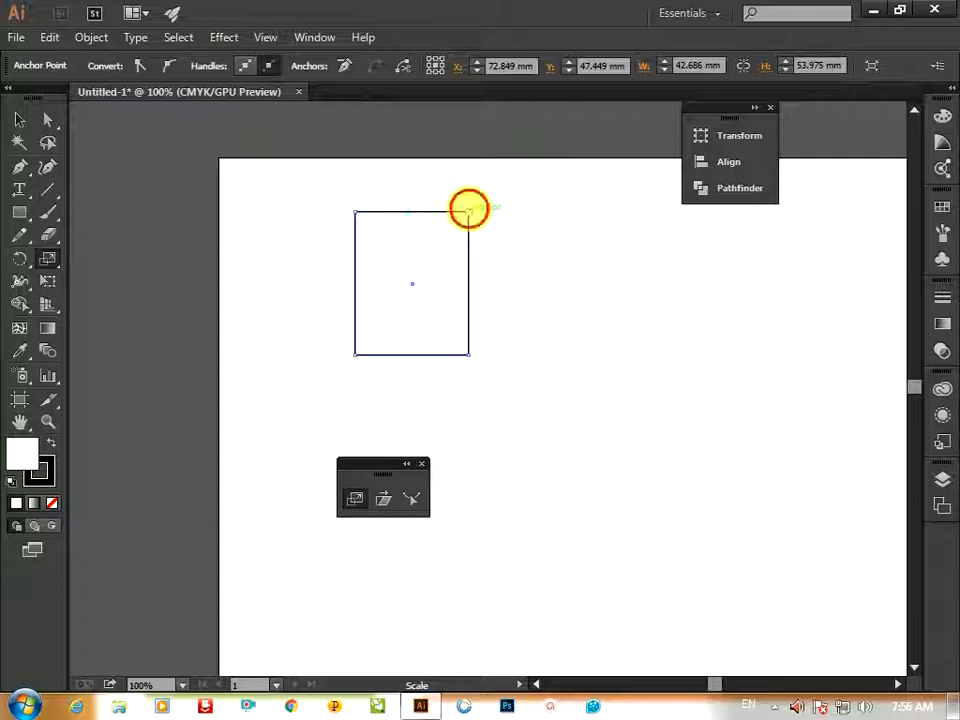
{"action": "left_click", "coordinate": [469, 211]}
{"action": "left_click_drag", "start_coordinate": [473, 214], "coordinate": [482, 216]}
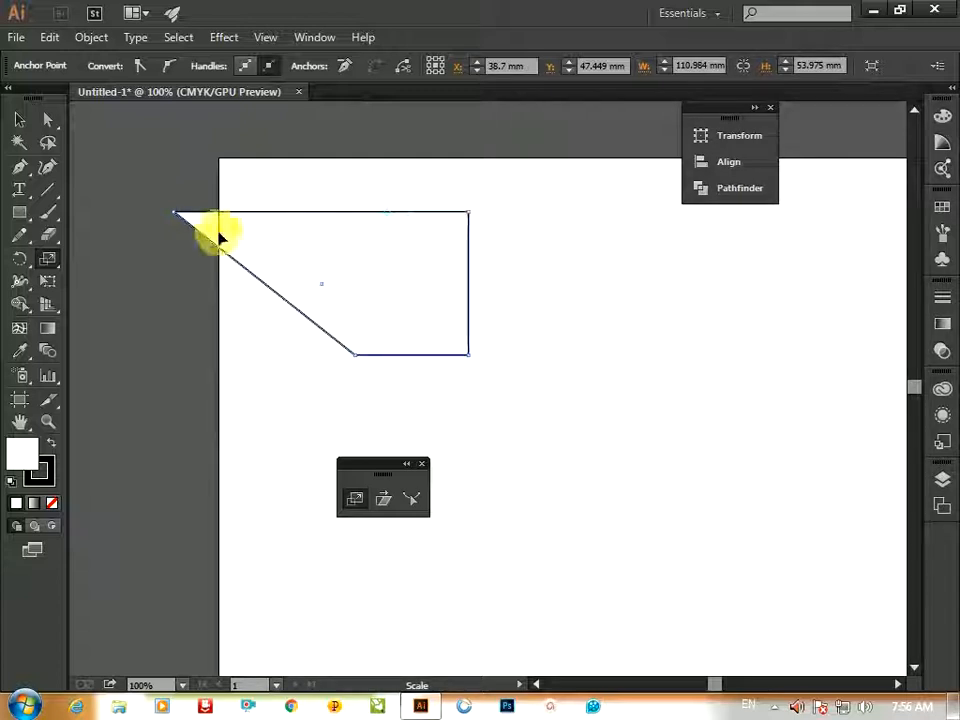
{"action": "key", "text": "a"}
{"action": "key", "text": "ctrl+z"}
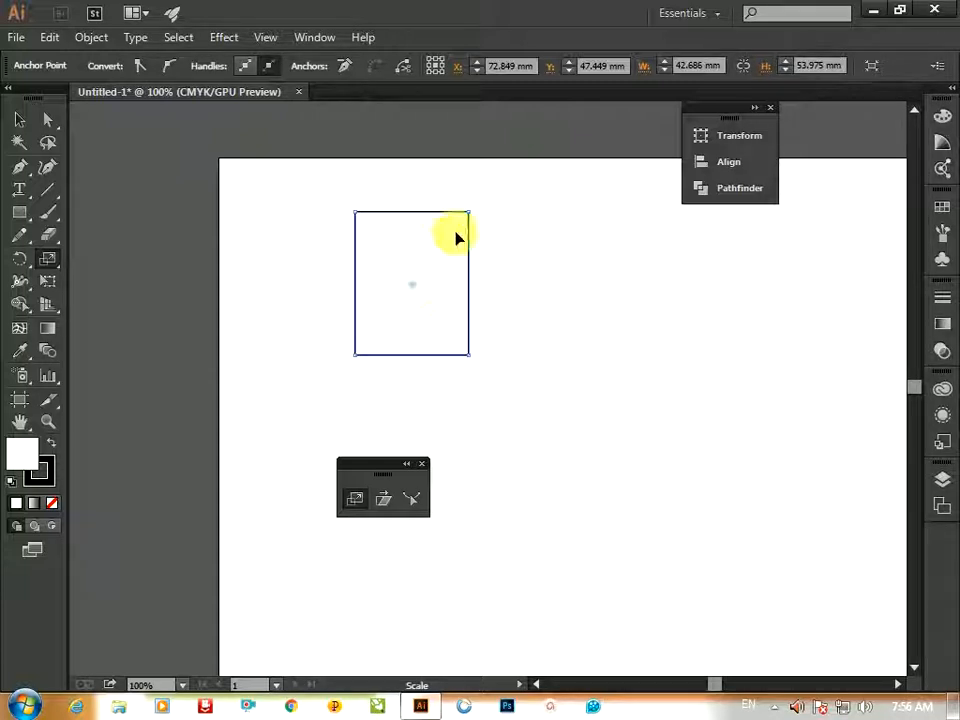
{"action": "mouse_move", "coordinate": [471, 214]}
{"action": "left_mouse_down"}
{"action": "mouse_move", "coordinate": [540, 227]}
{"action": "mouse_move", "coordinate": [572, 246]}
{"action": "mouse_move", "coordinate": [567, 404]}
{"action": "mouse_move", "coordinate": [529, 199]}
{"action": "mouse_move", "coordinate": [474, 191]}
{"action": "mouse_move", "coordinate": [407, 206]}
{"action": "mouse_move", "coordinate": [345, 240]}
{"action": "mouse_move", "coordinate": [416, 216]}
{"action": "mouse_move", "coordinate": [544, 206]}
{"action": "mouse_move", "coordinate": [553, 328]}
{"action": "mouse_move", "coordinate": [512, 204]}
{"action": "mouse_move", "coordinate": [452, 206]}
{"action": "mouse_move", "coordinate": [489, 201]}
{"action": "mouse_move", "coordinate": [471, 208]}
{"action": "left_mouse_up"}
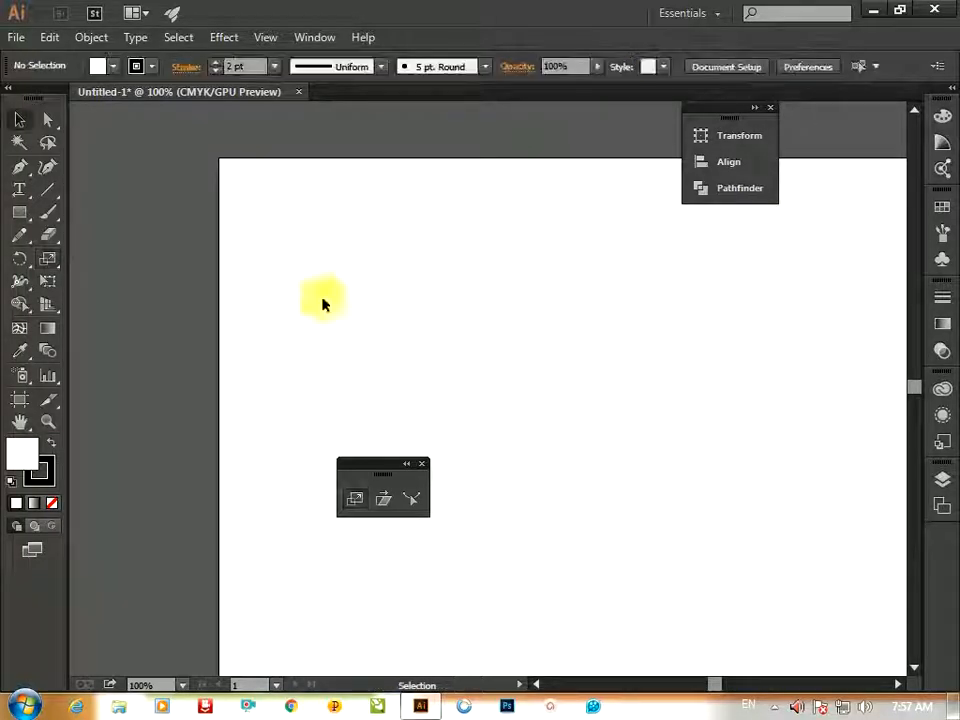
Create a rectangle 42.6861 mm wide and 53.975 mm high by entering its size numerically
{"action": "key", "text": "m"}
{"action": "left_click", "coordinate": [654, 433]}
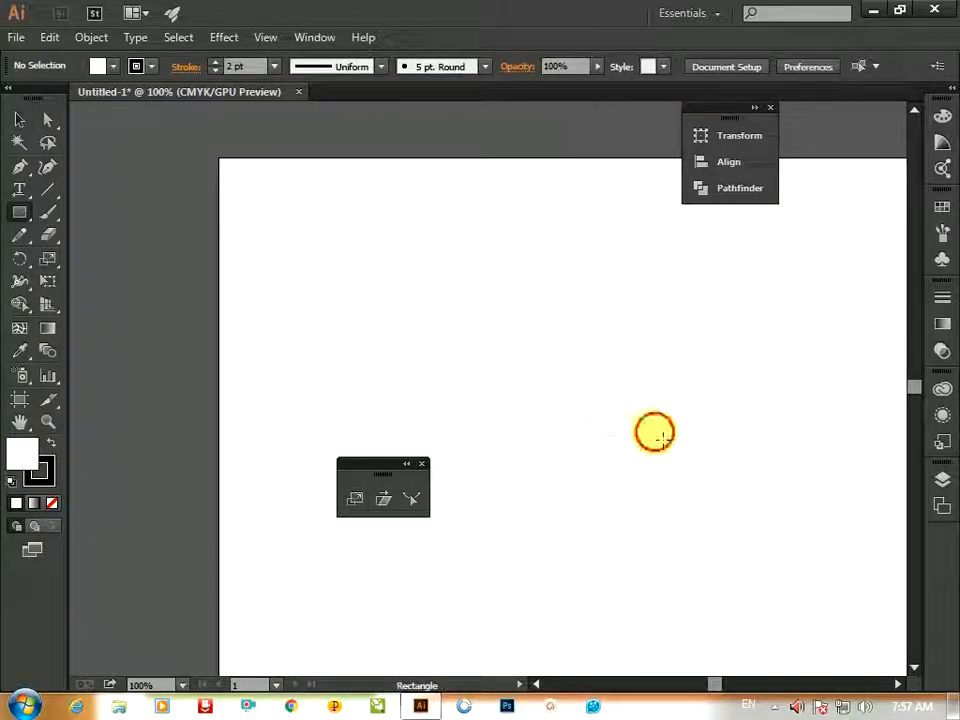
{"action": "key", "text": "Tab"}
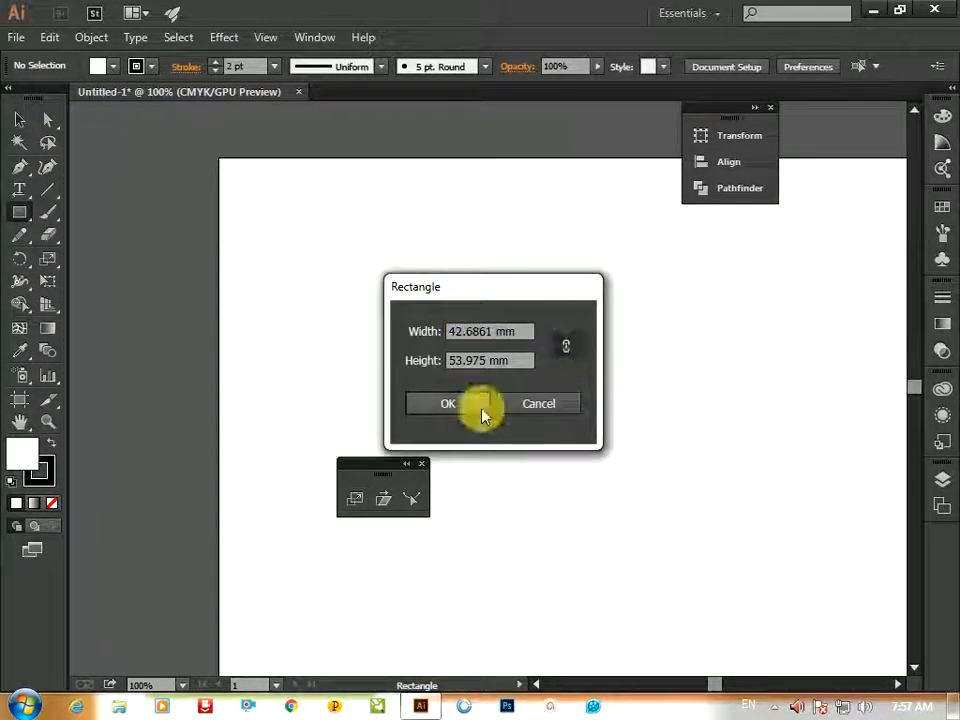
{"action": "left_click", "coordinate": [482, 405]}
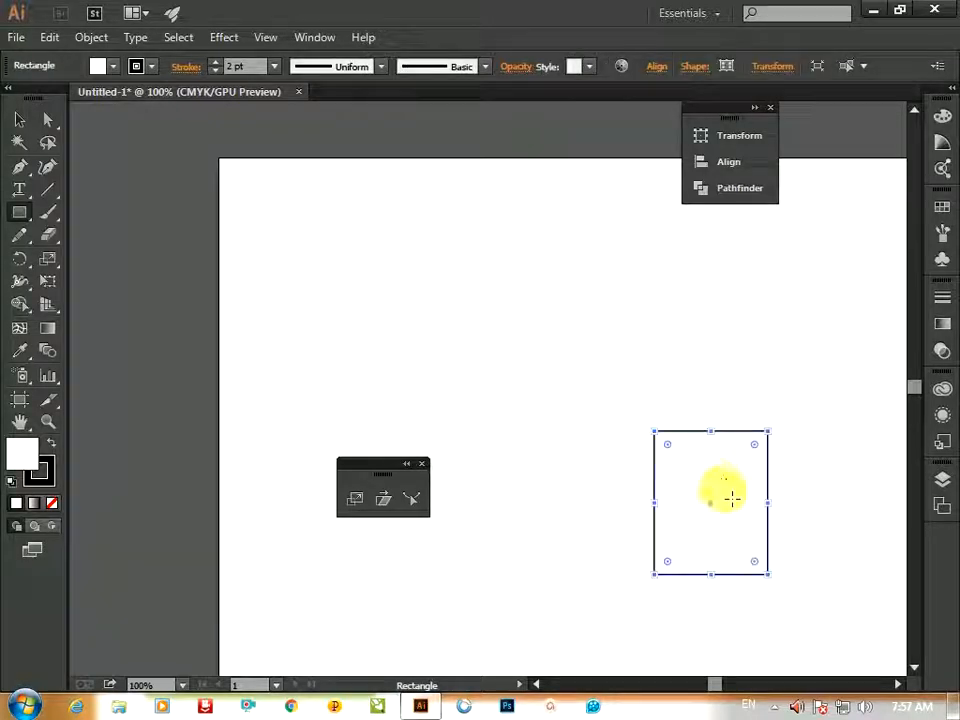
Fill the new rectangle with blue and set its stroke colour to white
{"action": "left_click", "coordinate": [114, 67]}
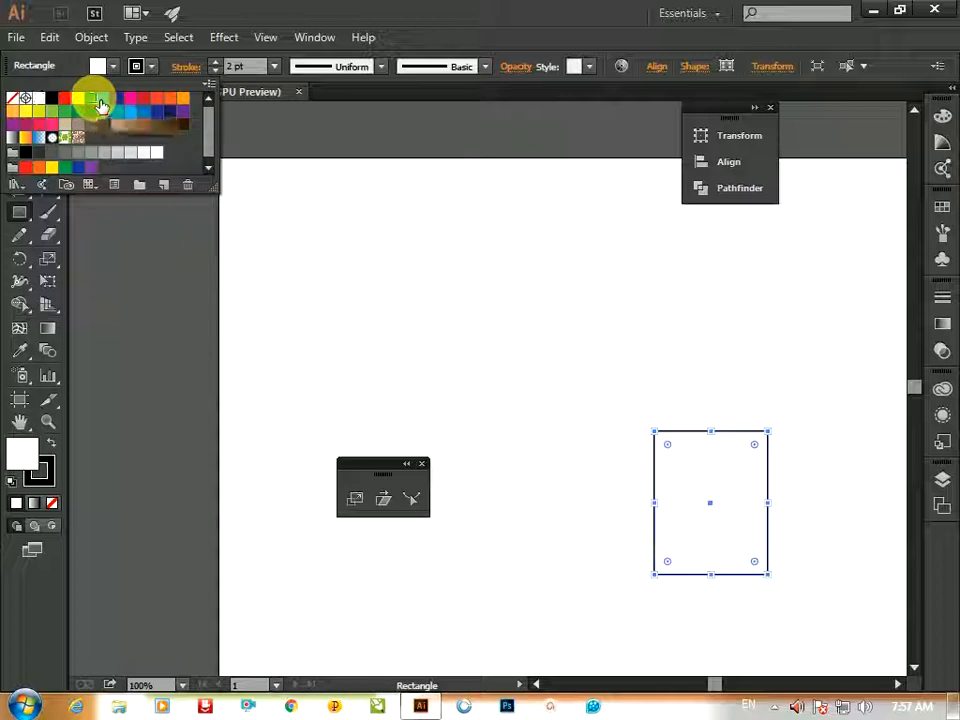
{"action": "left_click", "coordinate": [92, 98]}
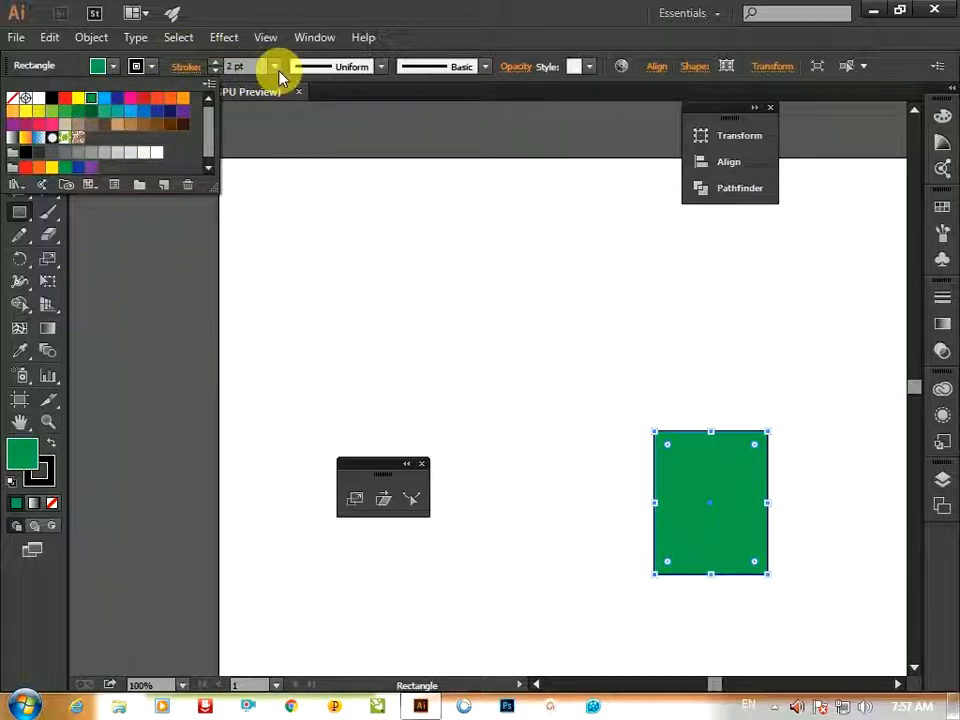
{"action": "left_click", "coordinate": [275, 72]}
{"action": "left_click", "coordinate": [108, 68]}
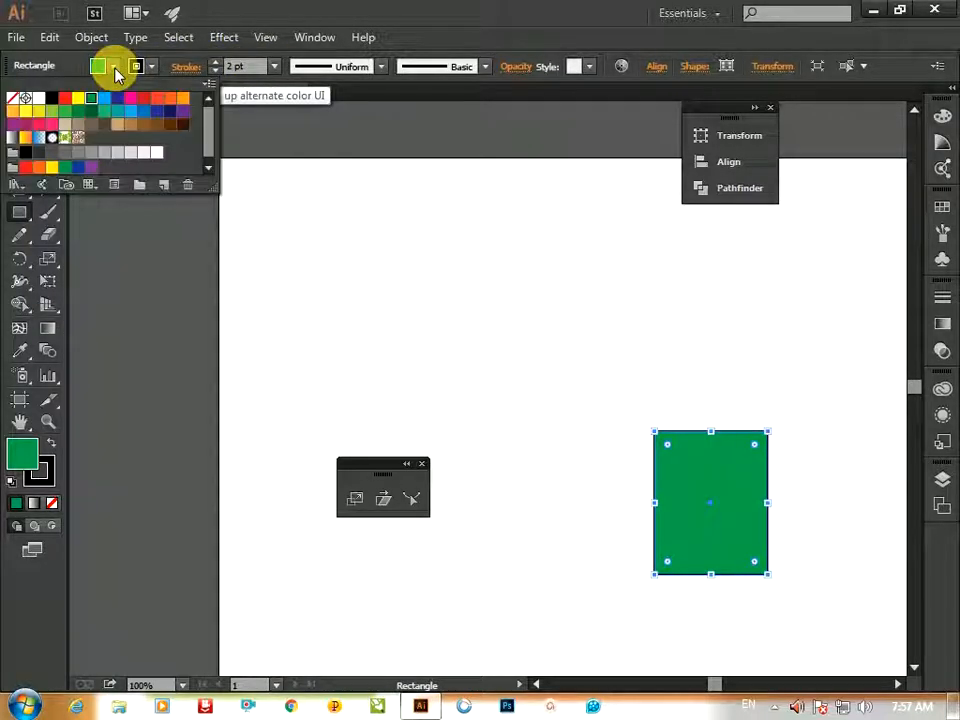
{"action": "left_click", "coordinate": [144, 111]}
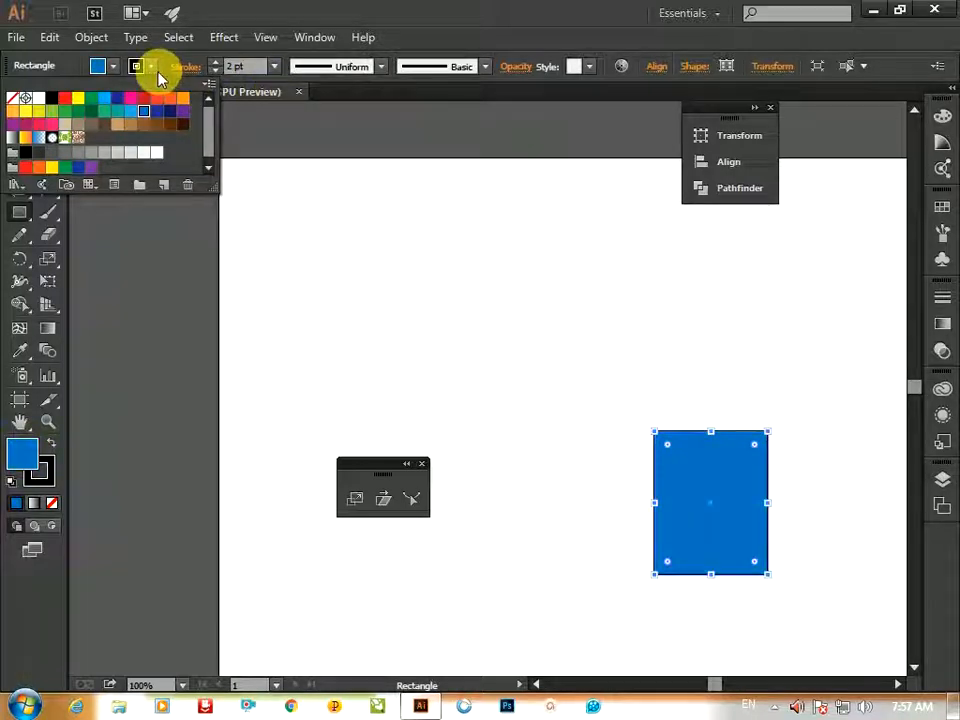
{"action": "left_click", "coordinate": [151, 68]}
{"action": "left_click", "coordinate": [38, 98]}
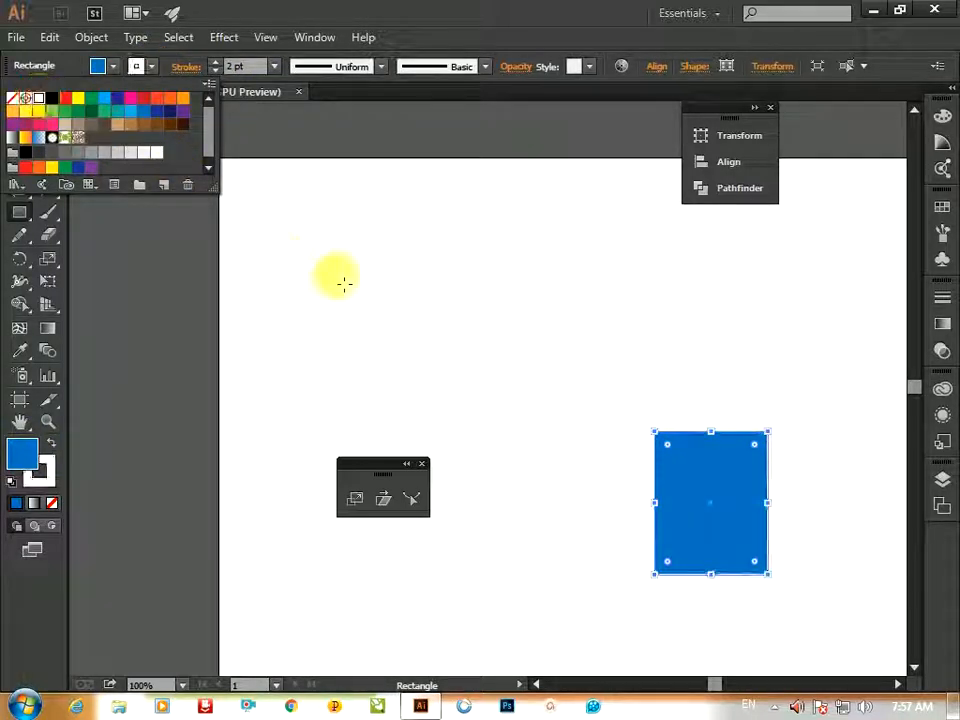
Enter and exit isolation mode on the blue rectangle
{"action": "key", "text": "v"}
{"action": "left_click", "coordinate": [620, 522]}
{"action": "double_click", "coordinate": [662, 467]}
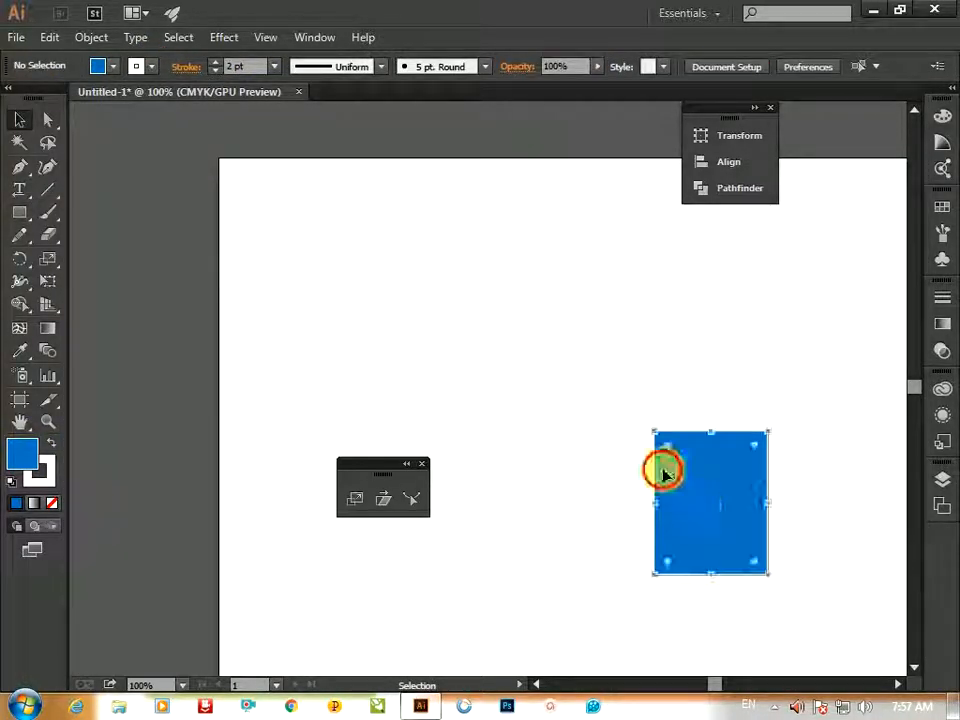
{"action": "left_click", "coordinate": [707, 510]}
{"action": "left_click", "coordinate": [81, 114]}
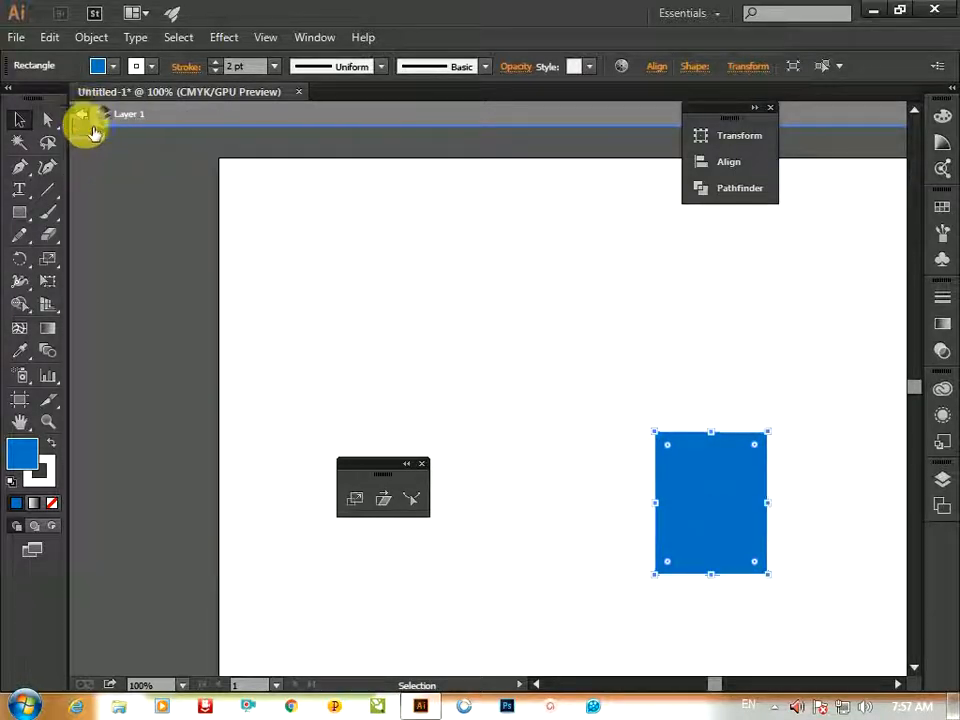
{"action": "left_click", "coordinate": [340, 291]}
{"action": "left_click", "coordinate": [81, 114]}
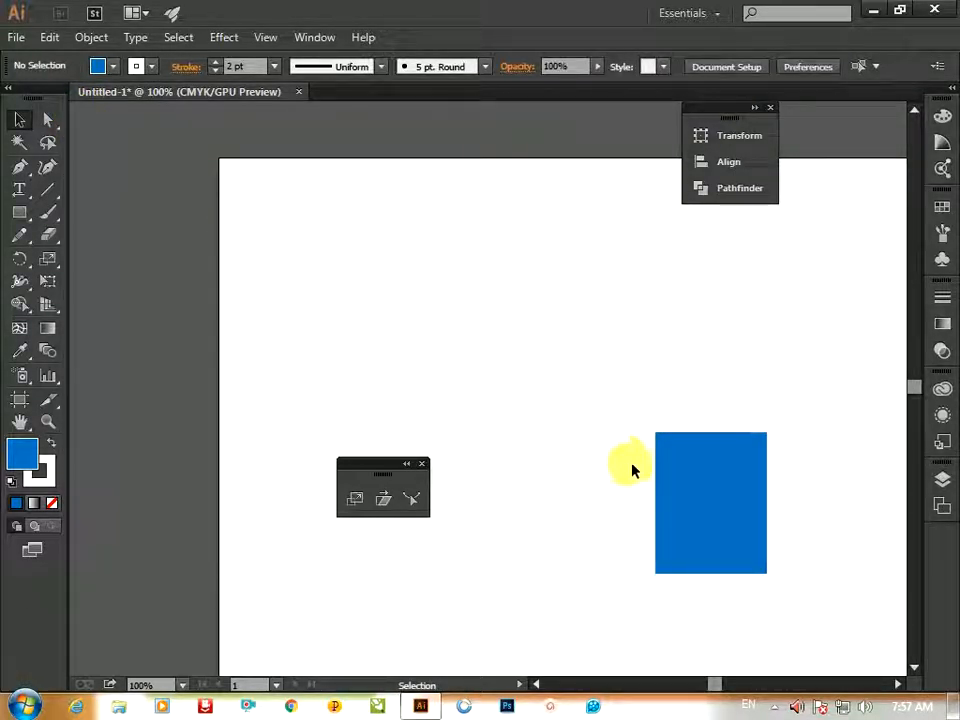
{"action": "left_click", "coordinate": [683, 490]}
{"action": "double_click", "coordinate": [683, 490]}
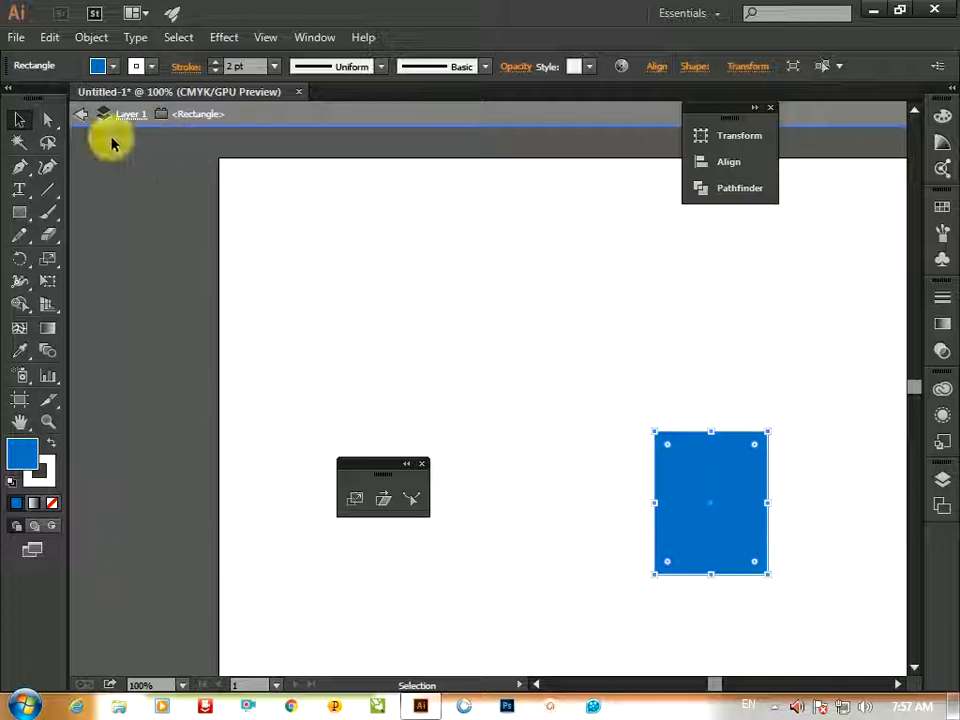
{"action": "left_click", "coordinate": [82, 115]}
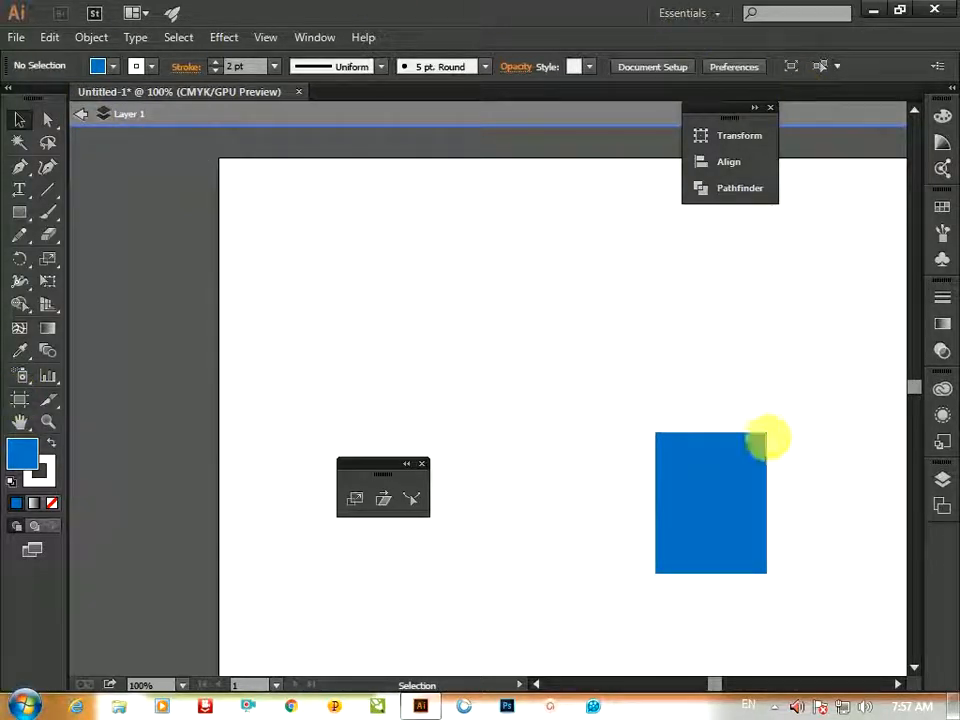
Move a copy of the blue rectangle sideways and repeat the transform three times to form a horizontal row
{"action": "left_click_drag", "start_coordinate": [737, 490], "coordinate": [553, 291]}
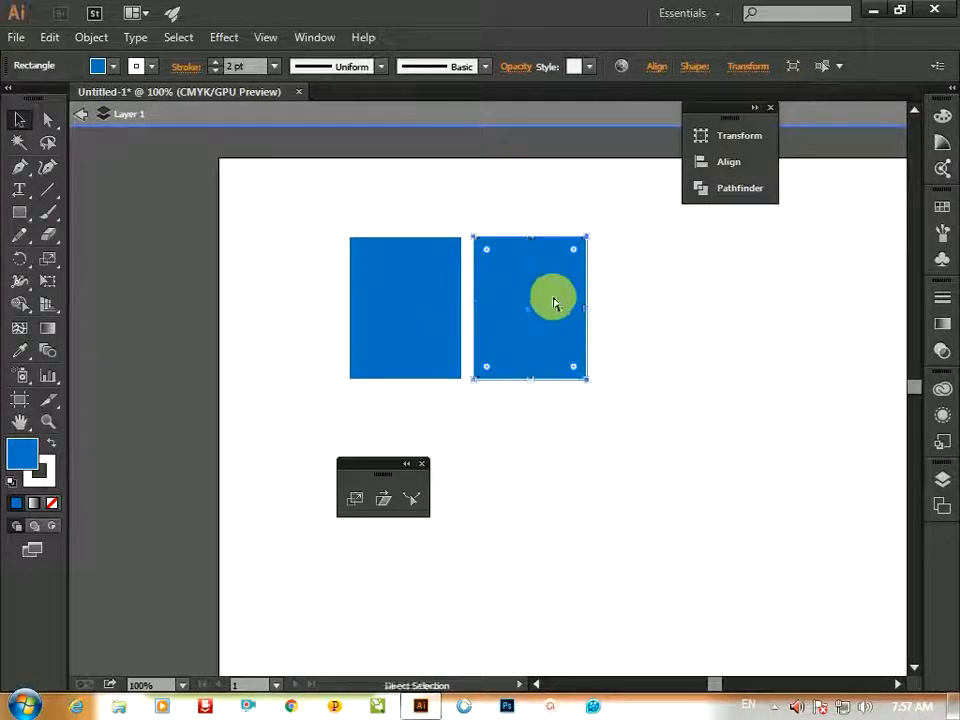
{"action": "key", "text": "ctrl+d"}
{"action": "key", "text": "ctrl+d"}
{"action": "key", "text": "ctrl+d"}
{"action": "key", "text": "ctrl+0"}
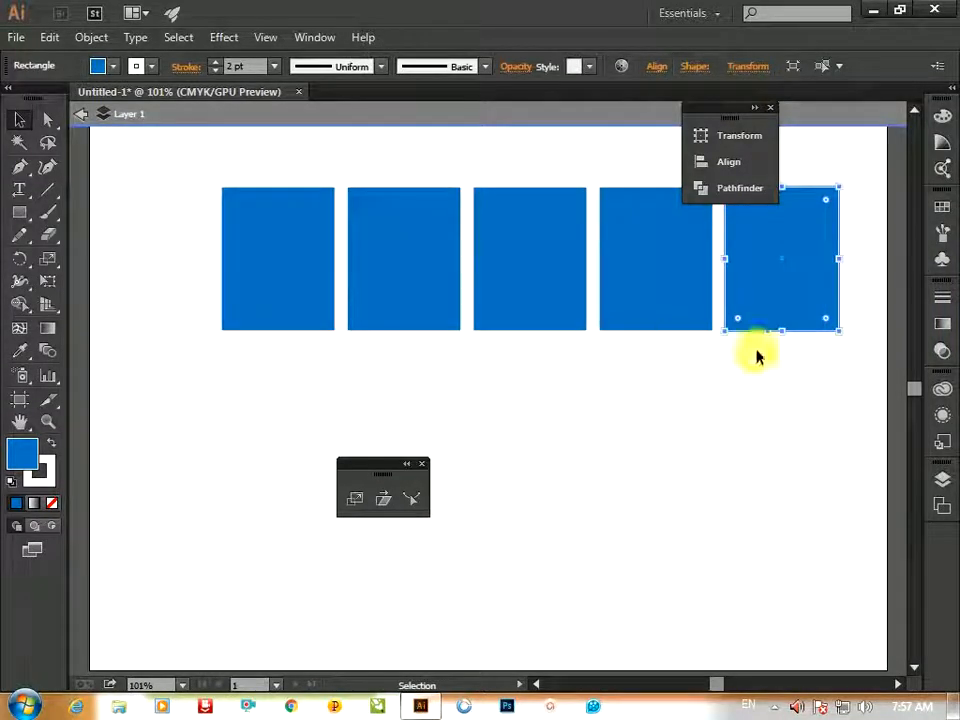
Select the whole row of blue rectangles and scale it down proportionally
{"action": "left_click_drag", "start_coordinate": [855, 380], "coordinate": [178, 214]}
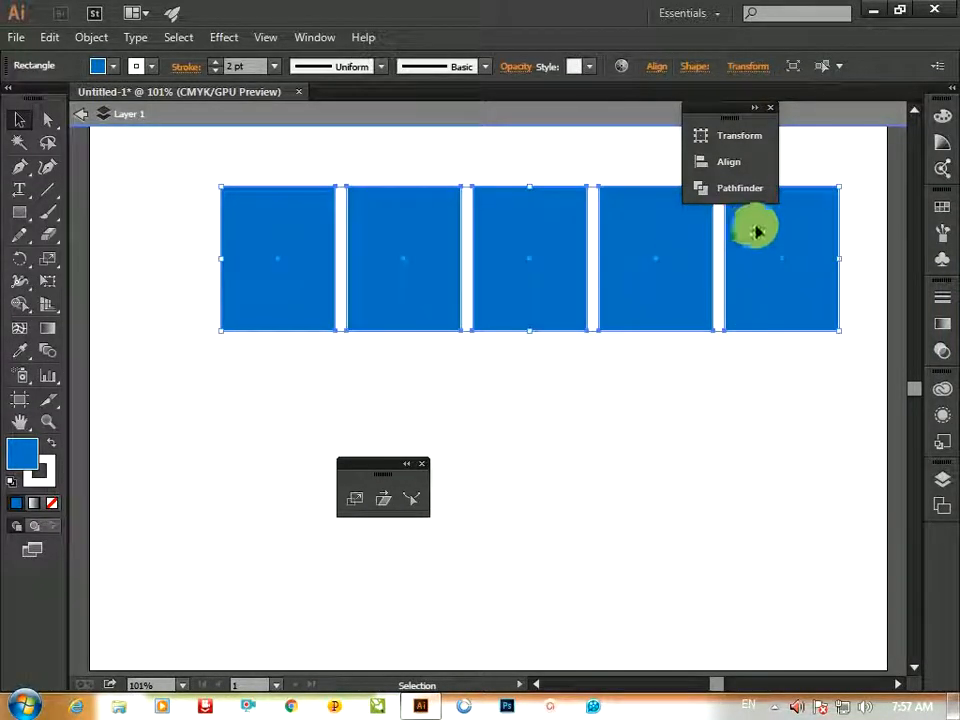
{"action": "left_click_drag", "start_coordinate": [836, 200], "coordinate": [752, 231]}
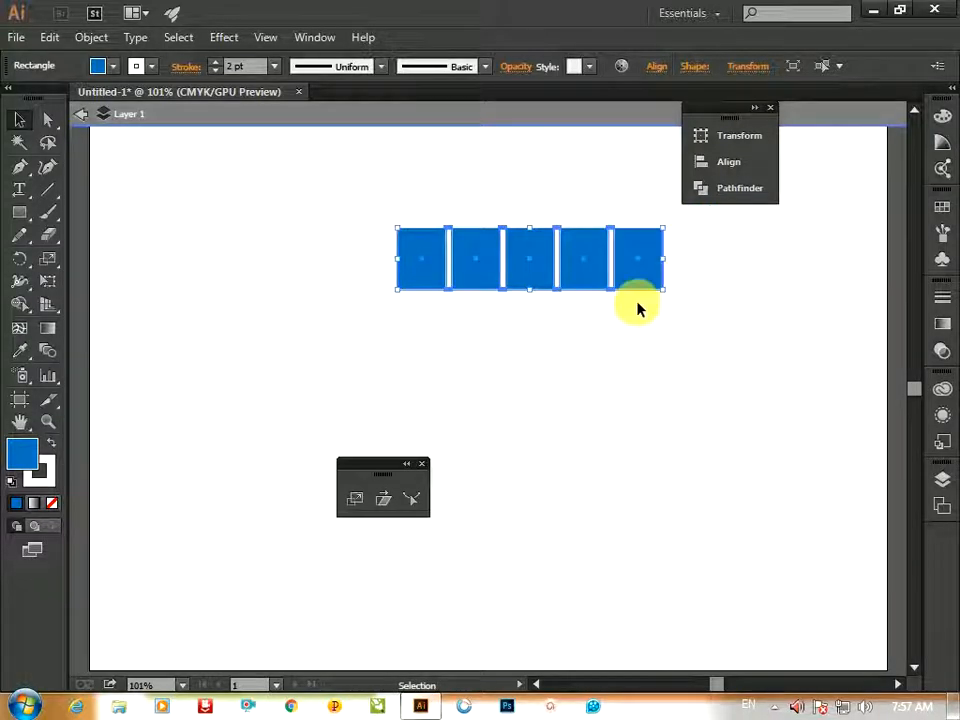
Move a copy of the row downward and repeat the transform four times to build a six-row grid
{"action": "left_click_drag", "start_coordinate": [640, 282], "coordinate": [640, 338]}
{"action": "key", "text": "ctrl+d"}
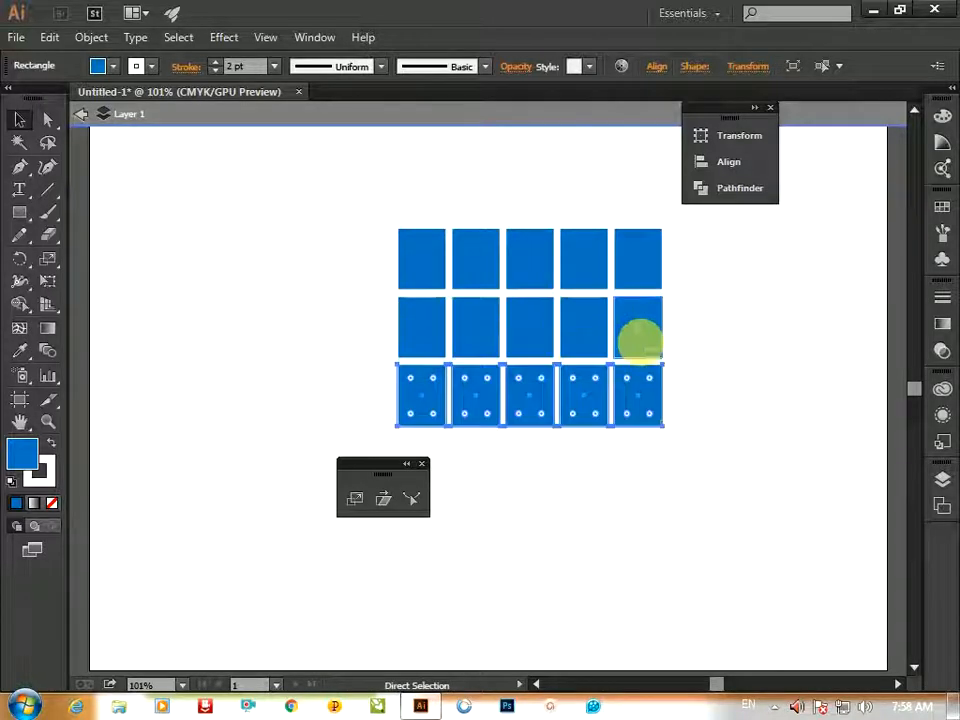
{"action": "key", "text": "ctrl+d"}
{"action": "key", "text": "ctrl+d"}
{"action": "key", "text": "ctrl+d"}
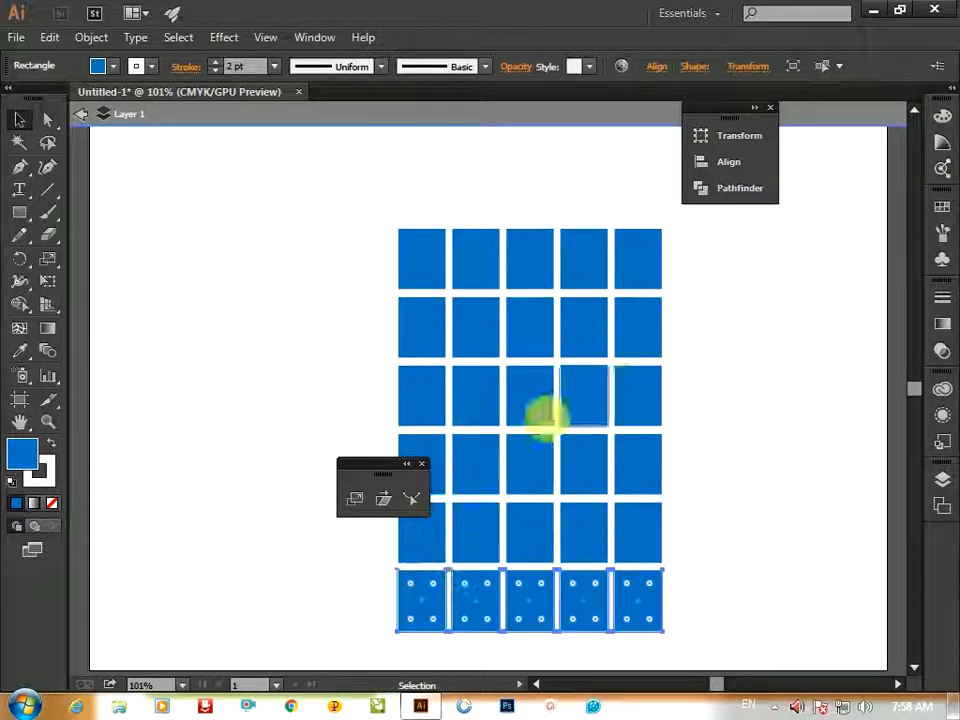
Select the whole grid and slant it with the Shear tool, adjusting the shear several times
{"action": "left_click_drag", "start_coordinate": [381, 462], "coordinate": [163, 296]}
{"action": "left_click_drag", "start_coordinate": [345, 203], "coordinate": [708, 656]}
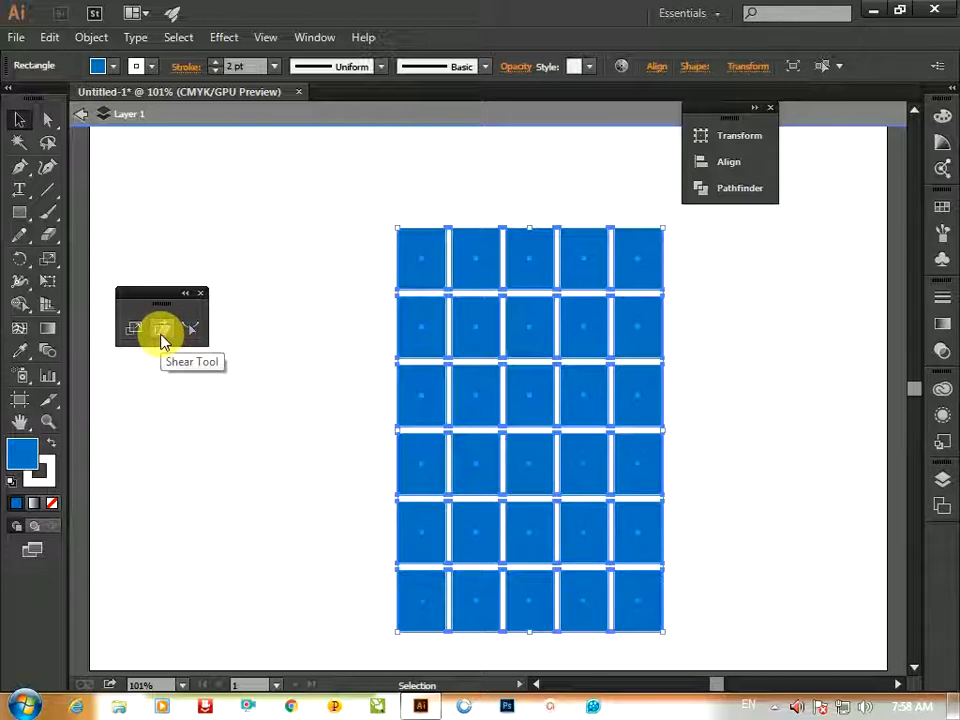
{"action": "left_click", "coordinate": [161, 333]}
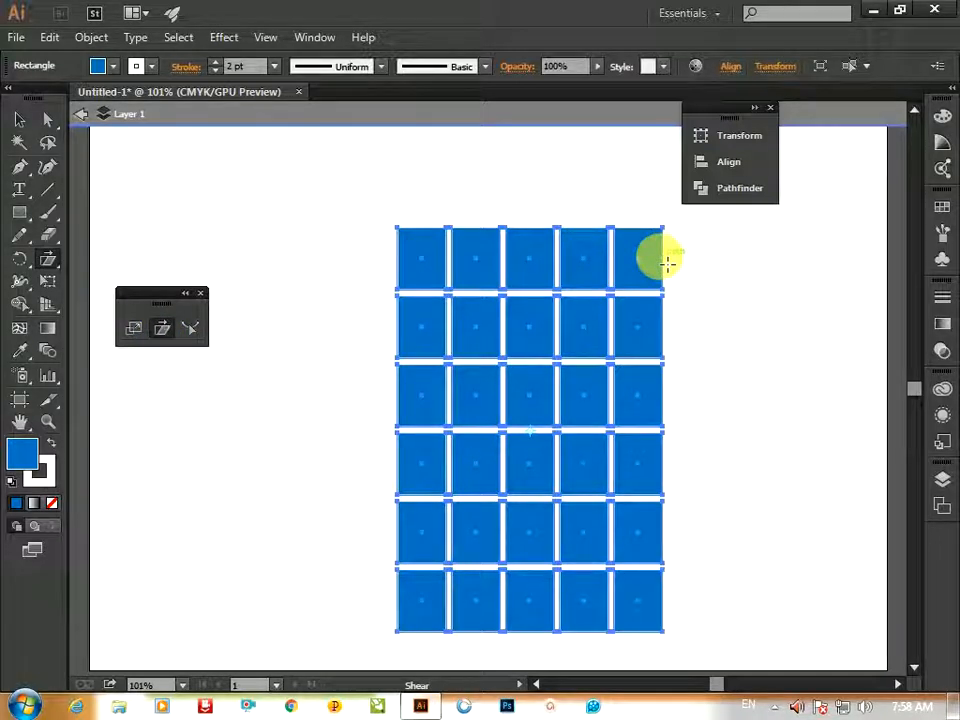
{"action": "left_click_drag", "start_coordinate": [668, 235], "coordinate": [793, 276]}
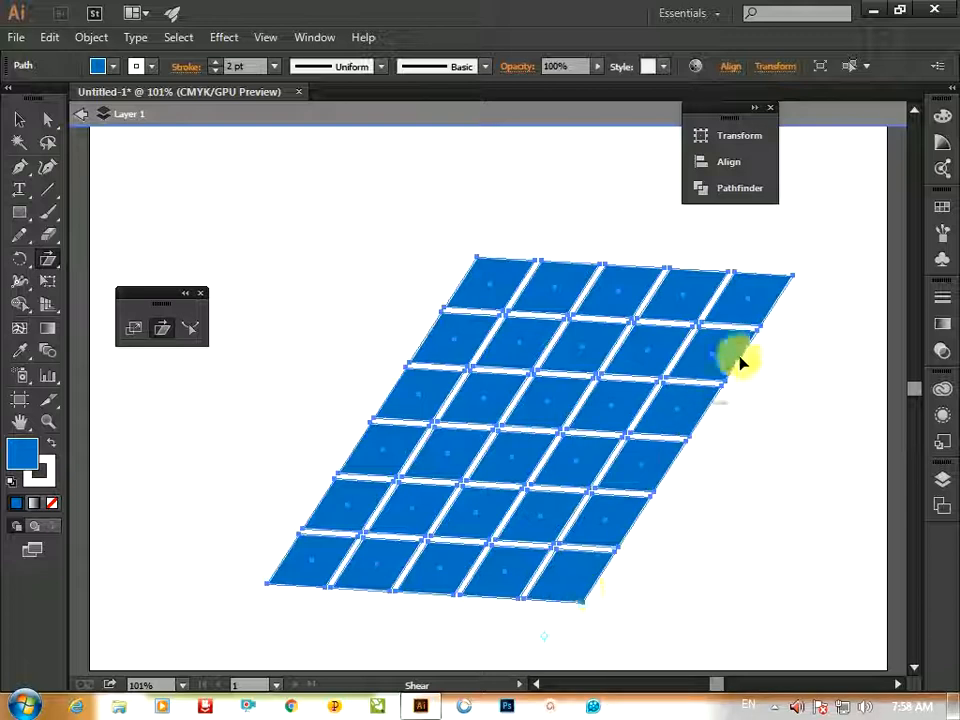
{"action": "left_click_drag", "start_coordinate": [797, 280], "coordinate": [747, 337]}
{"action": "left_click_drag", "start_coordinate": [745, 337], "coordinate": [446, 310]}
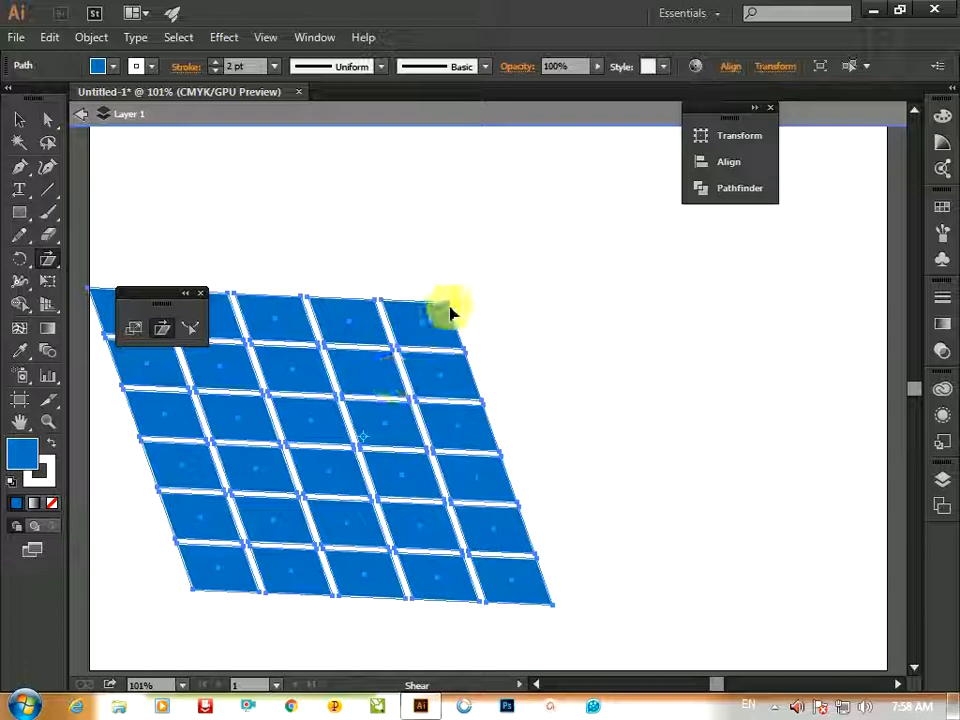
{"action": "left_click_drag", "start_coordinate": [450, 307], "coordinate": [508, 308]}
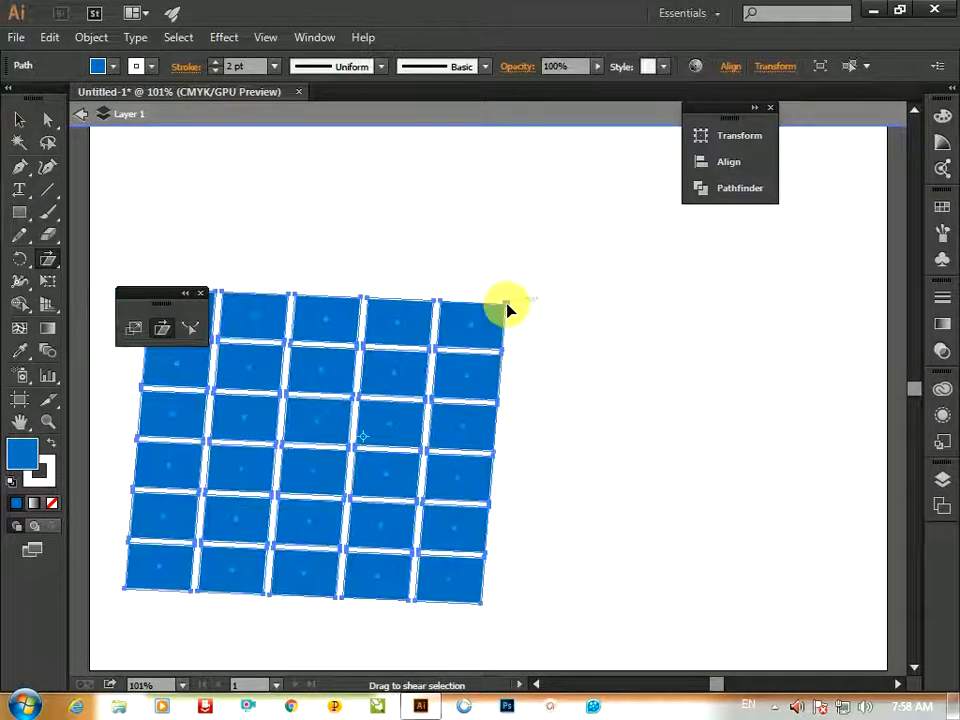
Delete the sheared grid
{"action": "left_click", "coordinate": [17, 120]}
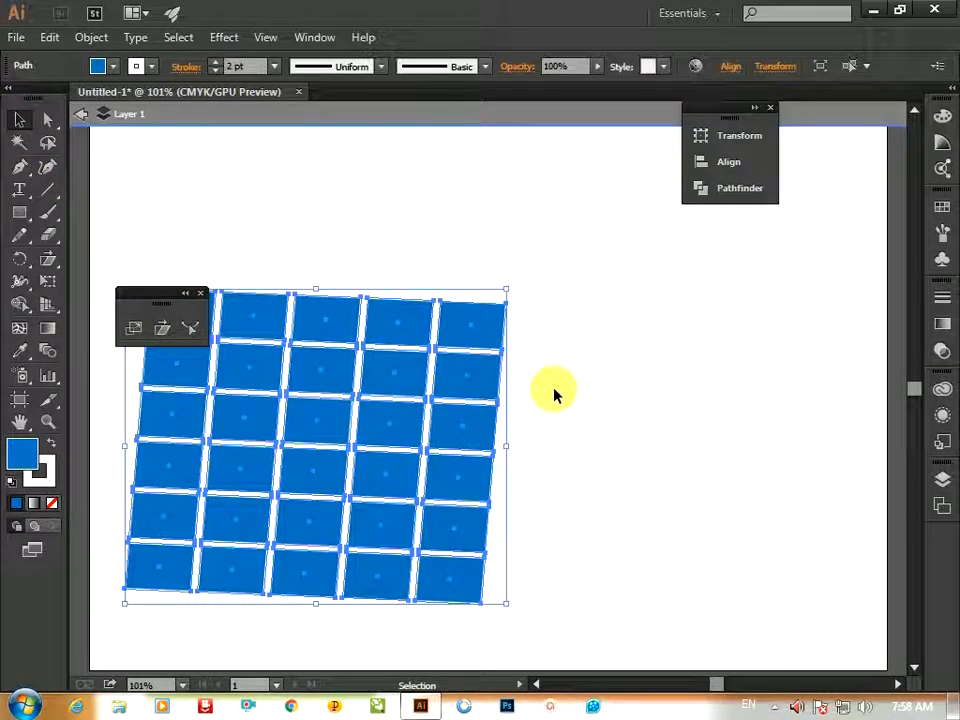
{"action": "key", "text": "Delete"}
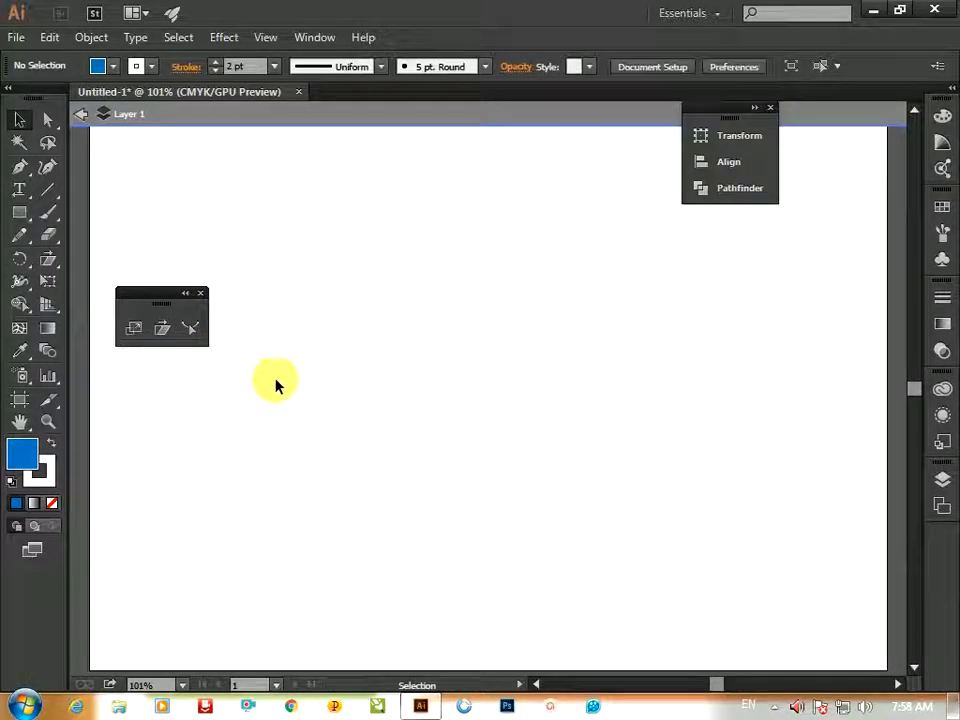
Draw a tall rectangle about 21 mm wide and 83 mm high
{"action": "left_click", "coordinate": [190, 330]}
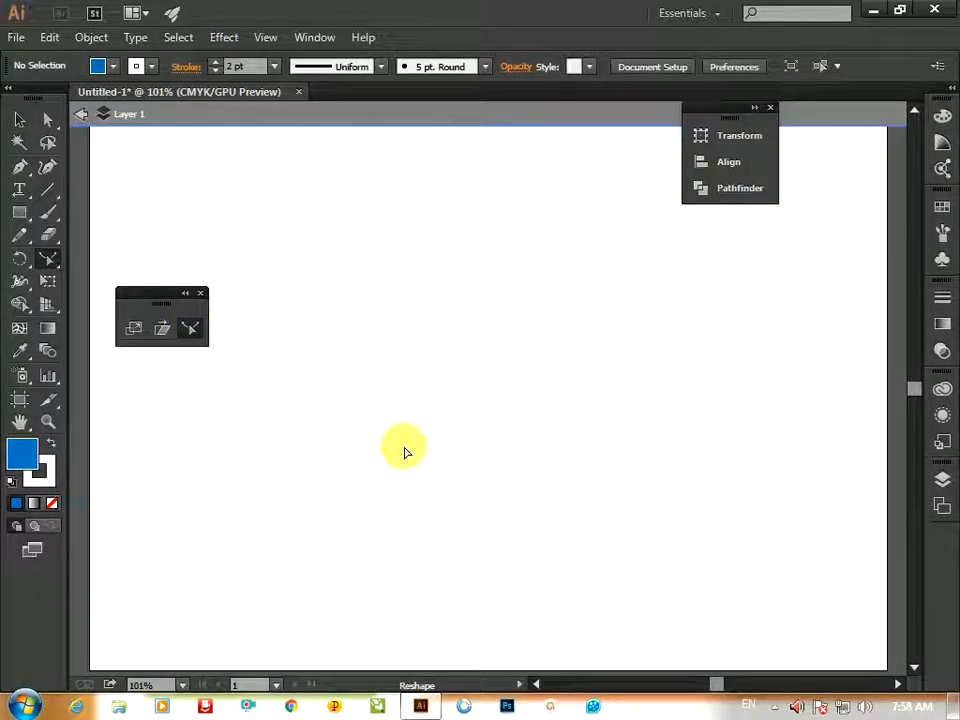
{"action": "key", "text": "m"}
{"action": "left_click_drag", "start_coordinate": [437, 311], "coordinate": [493, 532]}
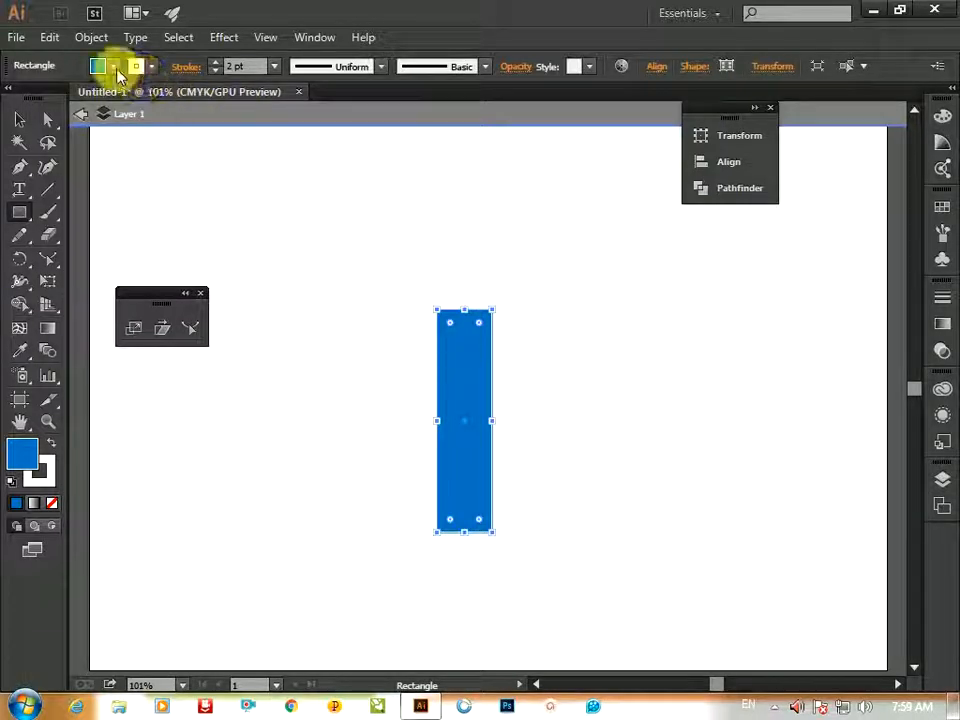
Set the rectangle's fill to none and its stroke to black
{"action": "left_click", "coordinate": [113, 66]}
{"action": "left_click", "coordinate": [13, 98]}
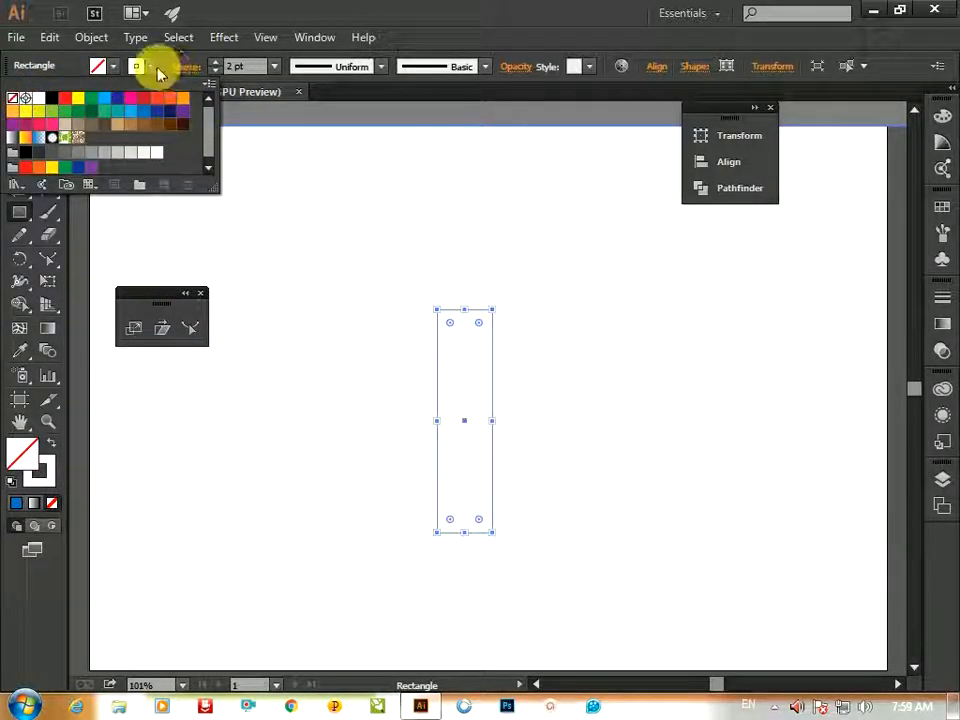
{"action": "left_click", "coordinate": [153, 66]}
{"action": "left_click", "coordinate": [153, 66]}
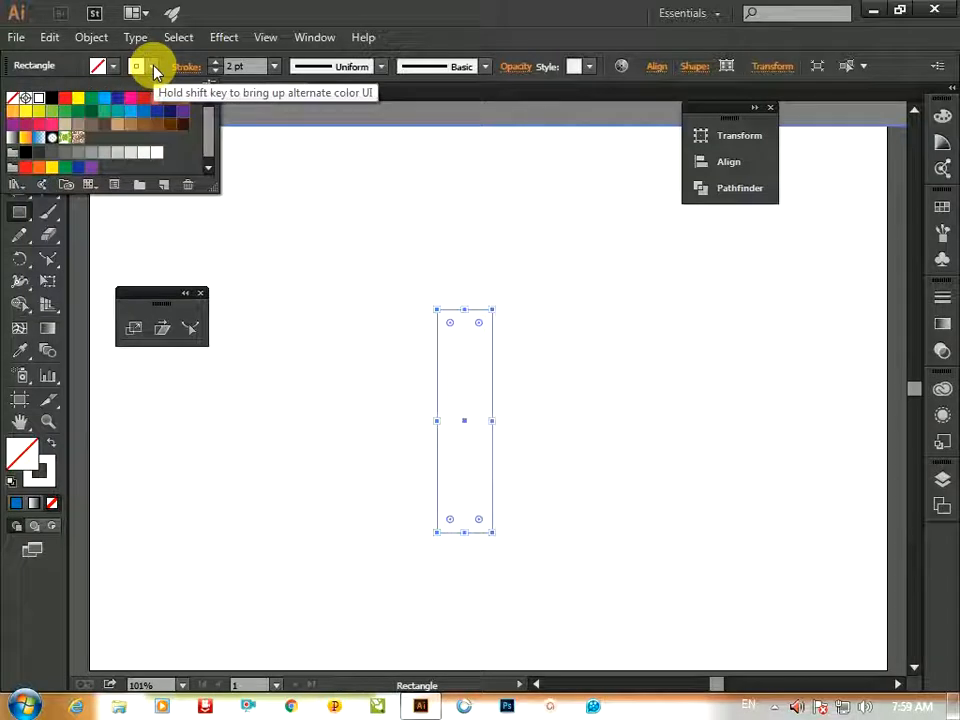
{"action": "left_click", "coordinate": [53, 99]}
{"action": "key", "text": "v"}
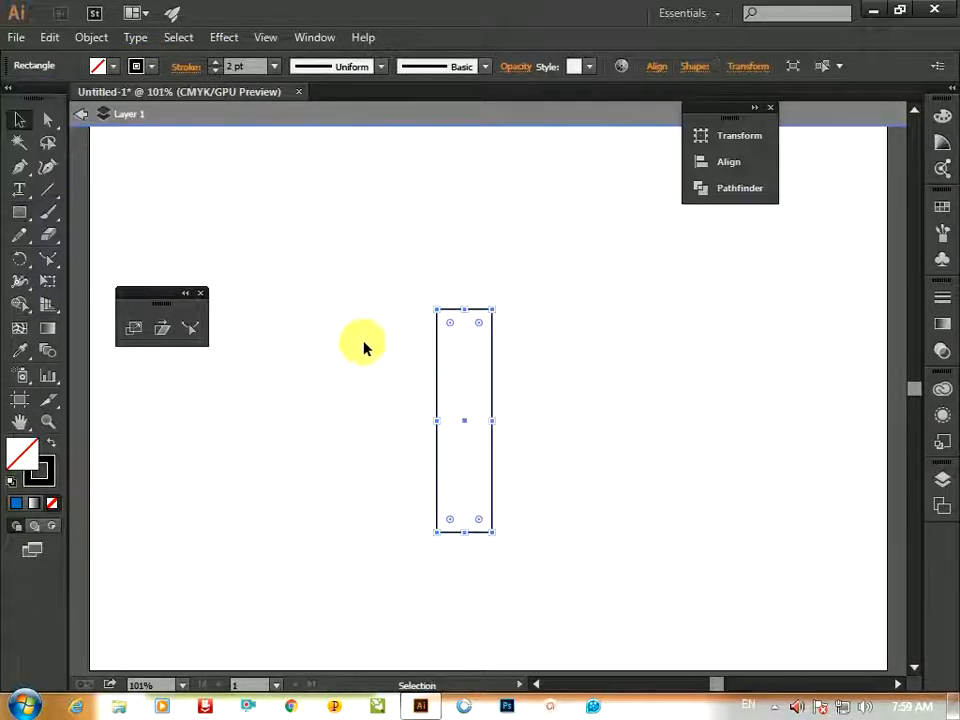
Select the rectangle's right edge and bend it into an S-shaped curve with the Reshape tool
{"action": "left_click", "coordinate": [484, 395]}
{"action": "left_click", "coordinate": [464, 457]}
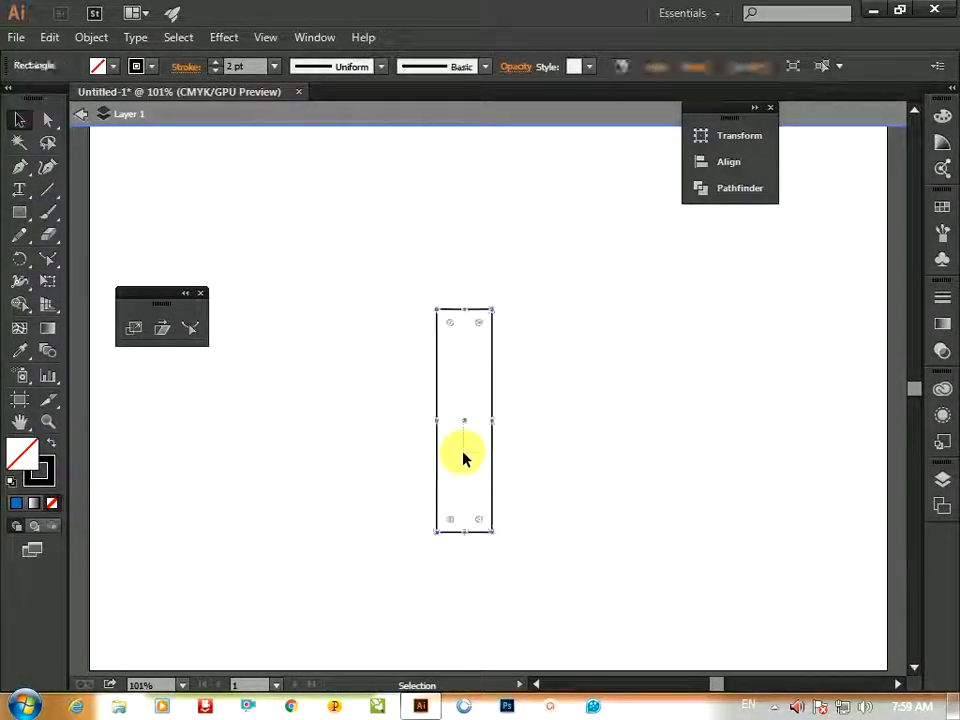
{"action": "left_click", "coordinate": [151, 163]}
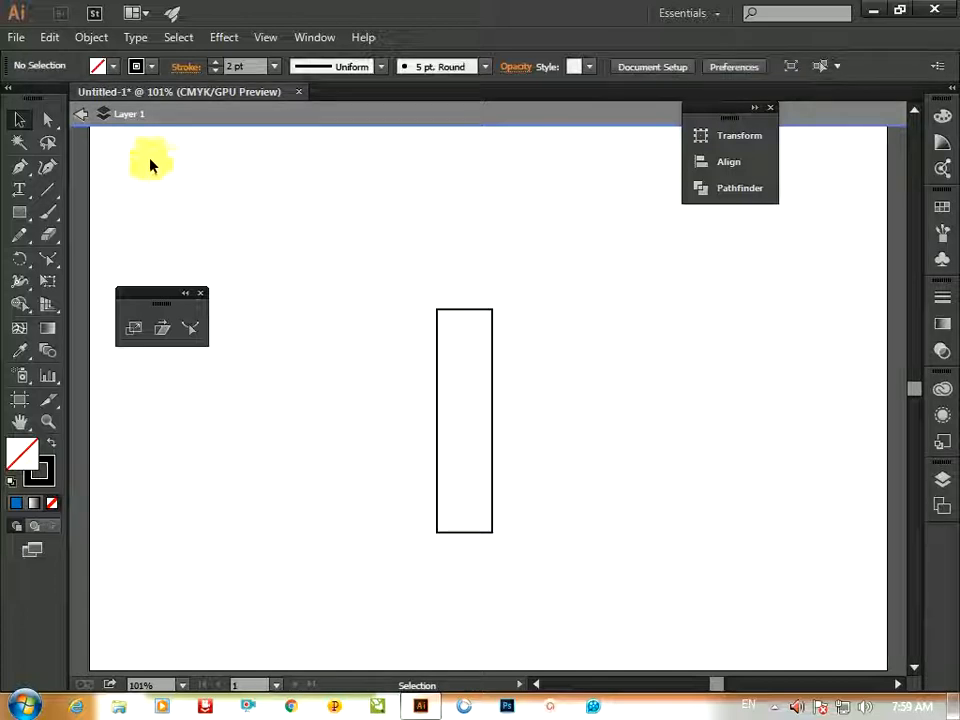
{"action": "left_click", "coordinate": [47, 119]}
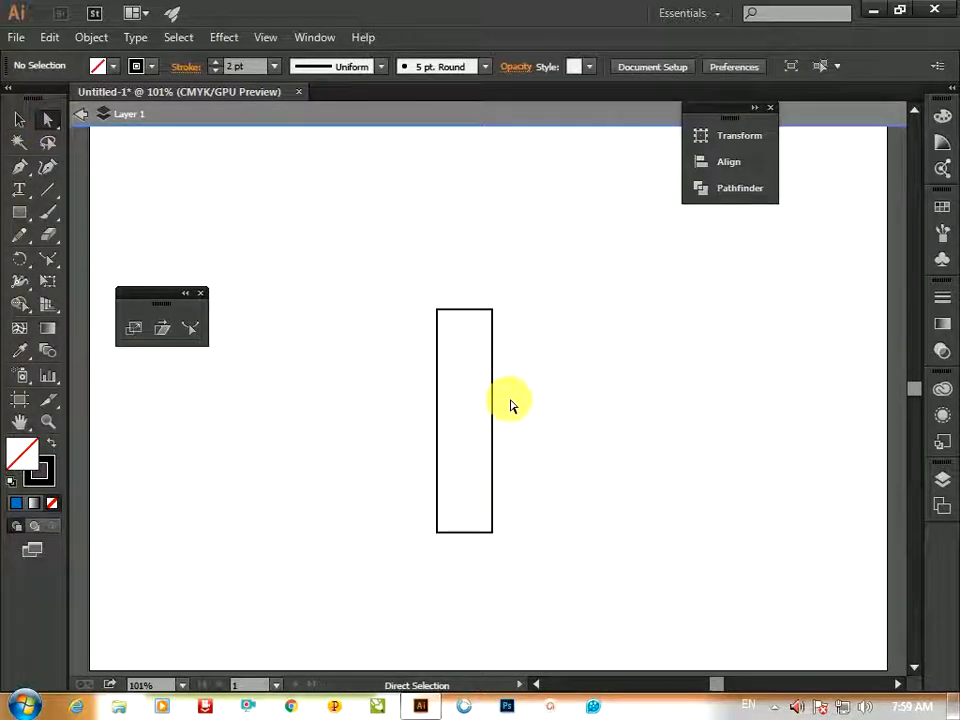
{"action": "left_click_drag", "start_coordinate": [512, 402], "coordinate": [472, 461]}
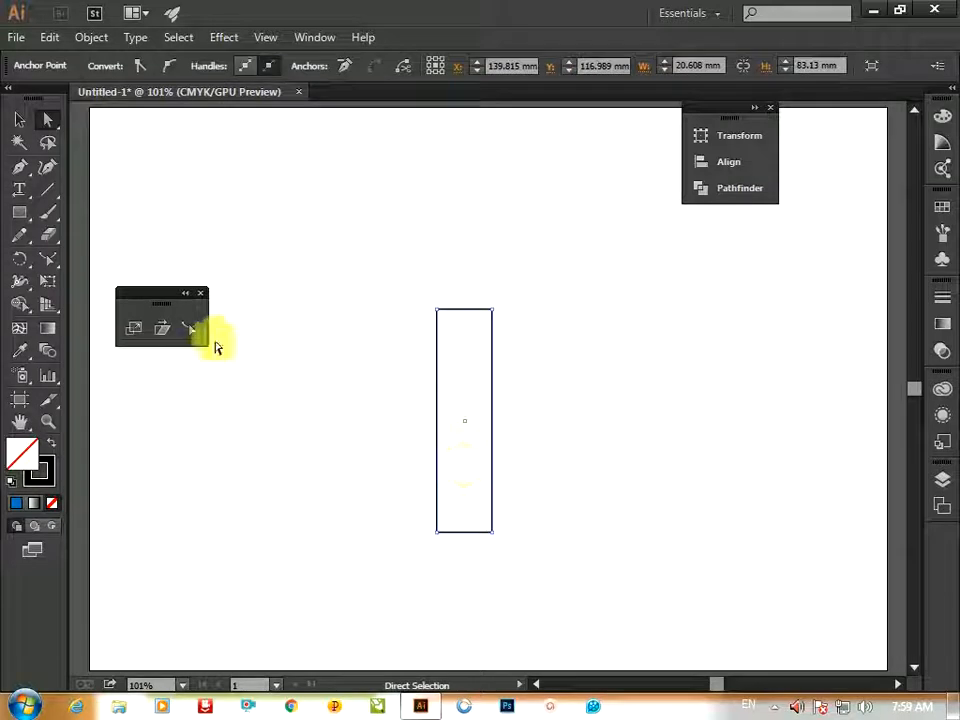
{"action": "left_click", "coordinate": [193, 330]}
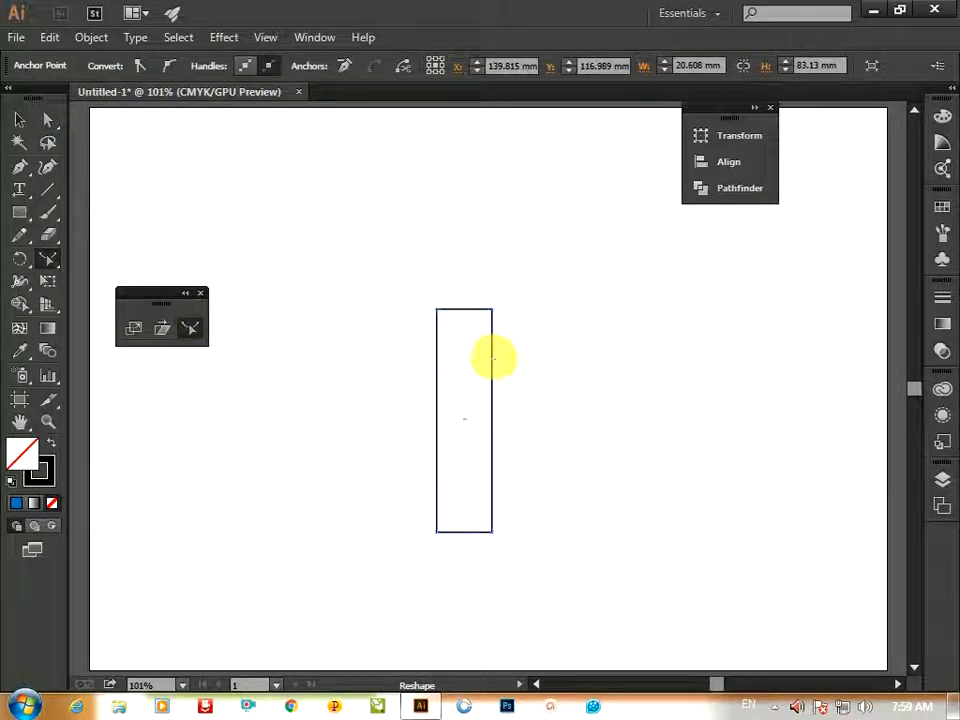
{"action": "left_click_drag", "start_coordinate": [492, 357], "coordinate": [537, 346]}
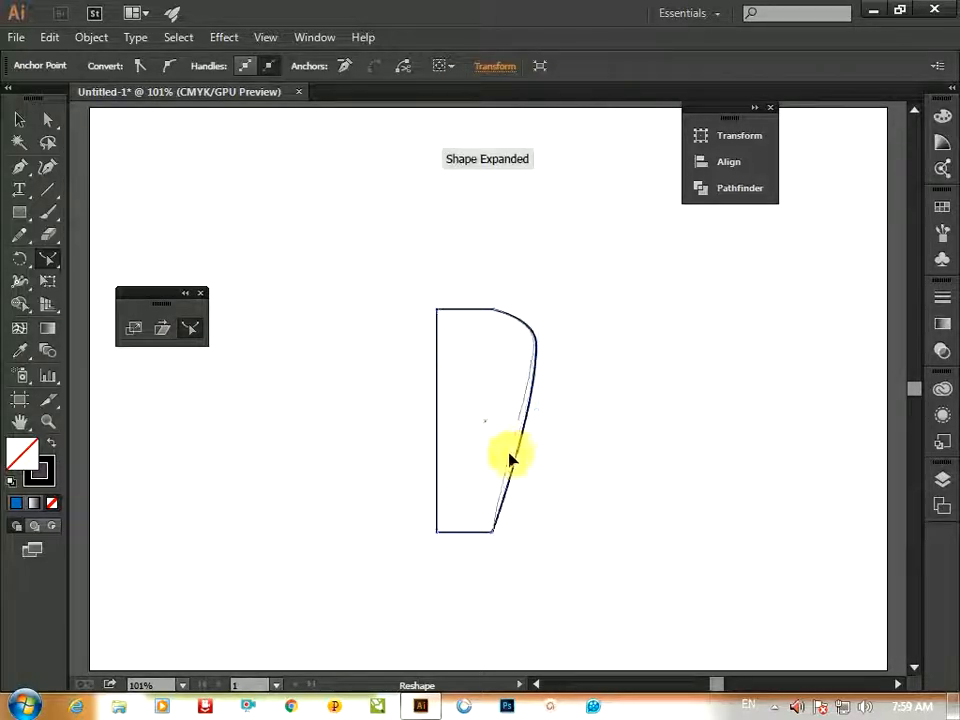
{"action": "left_click_drag", "start_coordinate": [509, 459], "coordinate": [479, 472]}
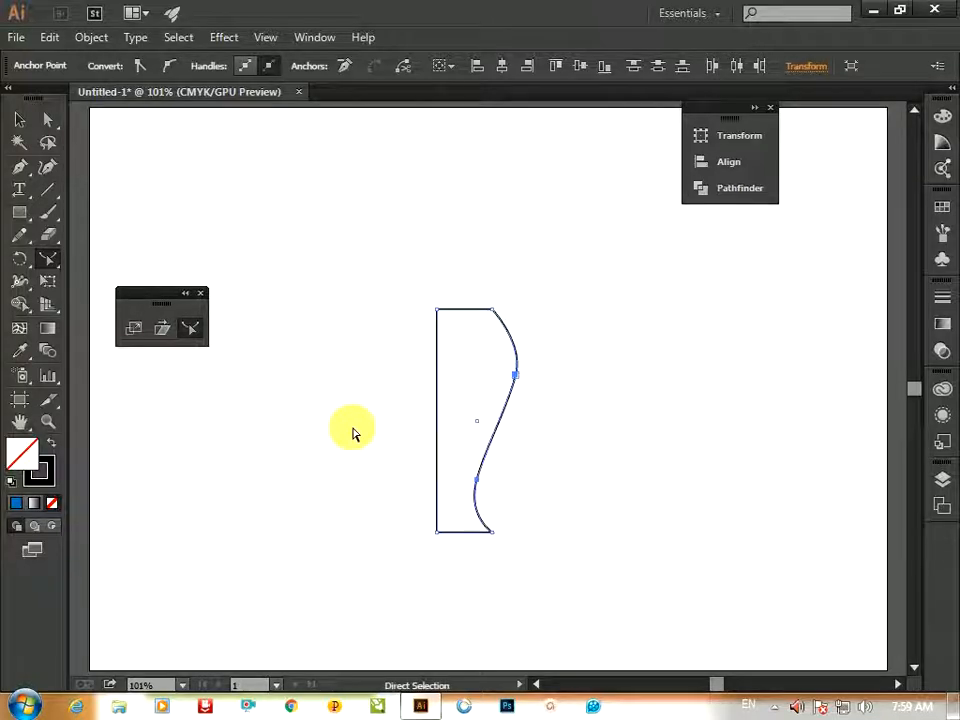
Delete the reshaped rectangle
{"action": "key", "text": "ctrl+minus"}
{"action": "key", "text": "v"}
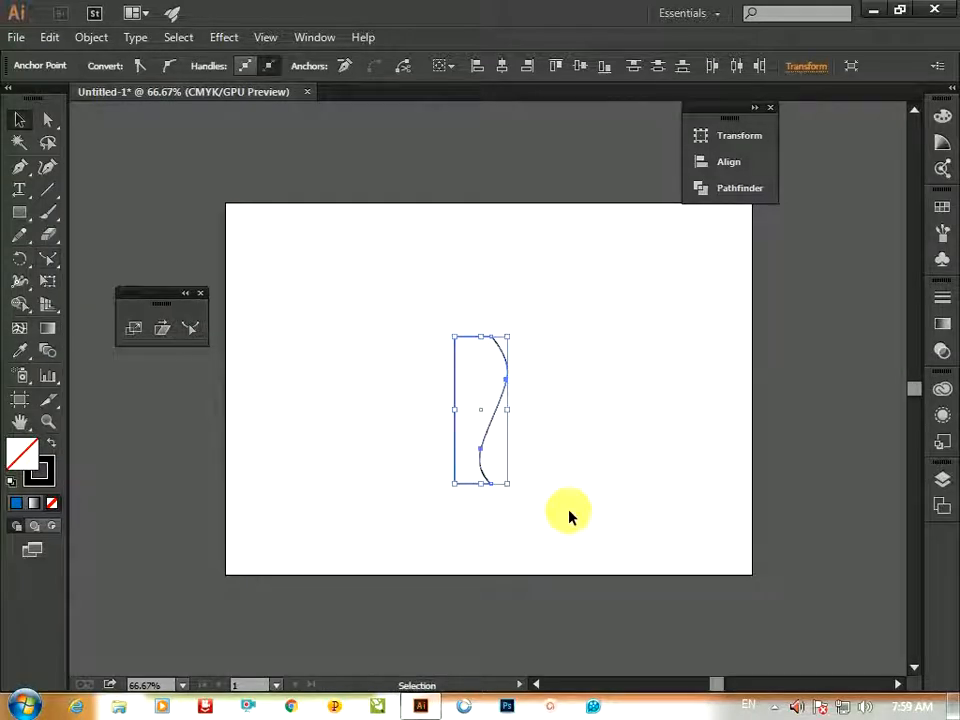
{"action": "left_click_drag", "start_coordinate": [570, 514], "coordinate": [380, 280]}
{"action": "key", "text": "Delete"}
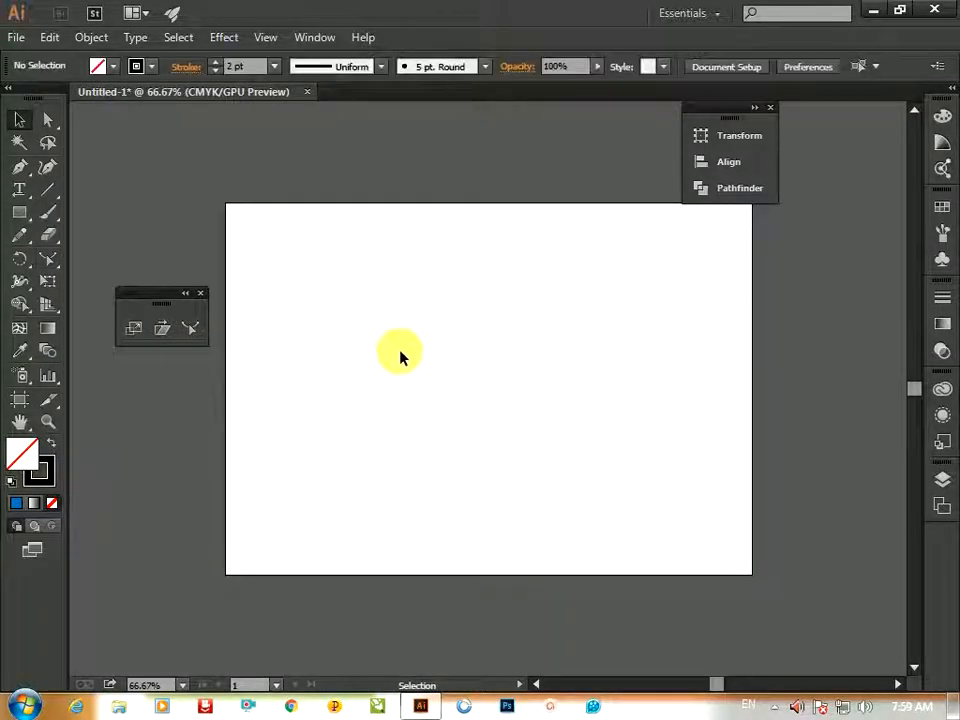
Draw a thin tall rectangle and fill it with the default linear gradient
{"action": "key", "text": "m"}
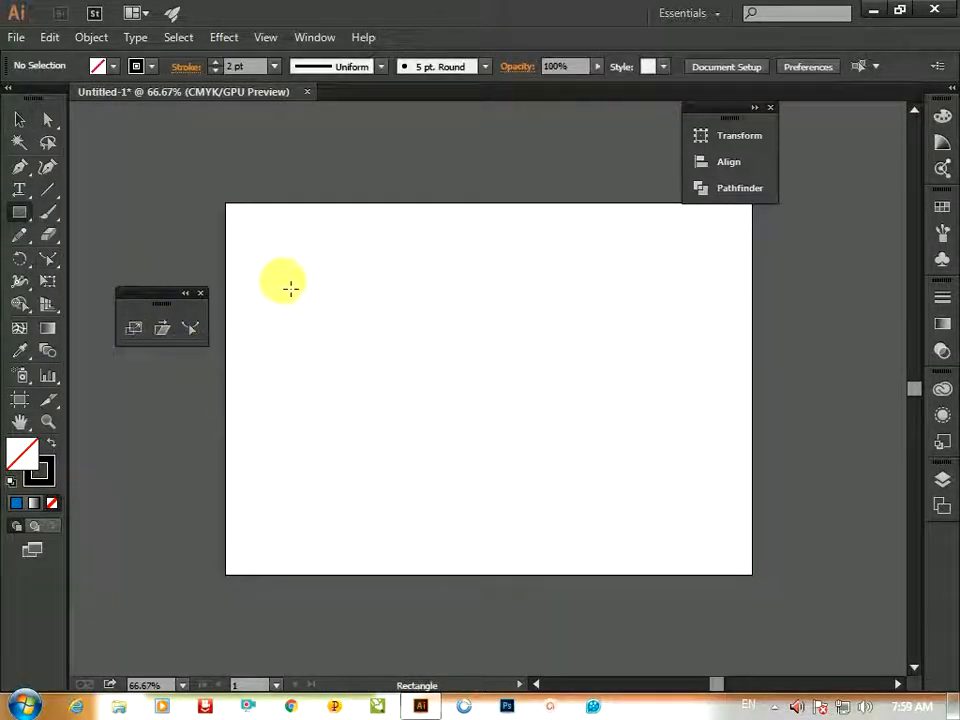
{"action": "mouse_move", "coordinate": [260, 277]}
{"action": "left_mouse_down"}
{"action": "mouse_move", "coordinate": [283, 320]}
{"action": "mouse_move", "coordinate": [296, 472]}
{"action": "mouse_move", "coordinate": [285, 540]}
{"action": "left_mouse_up"}
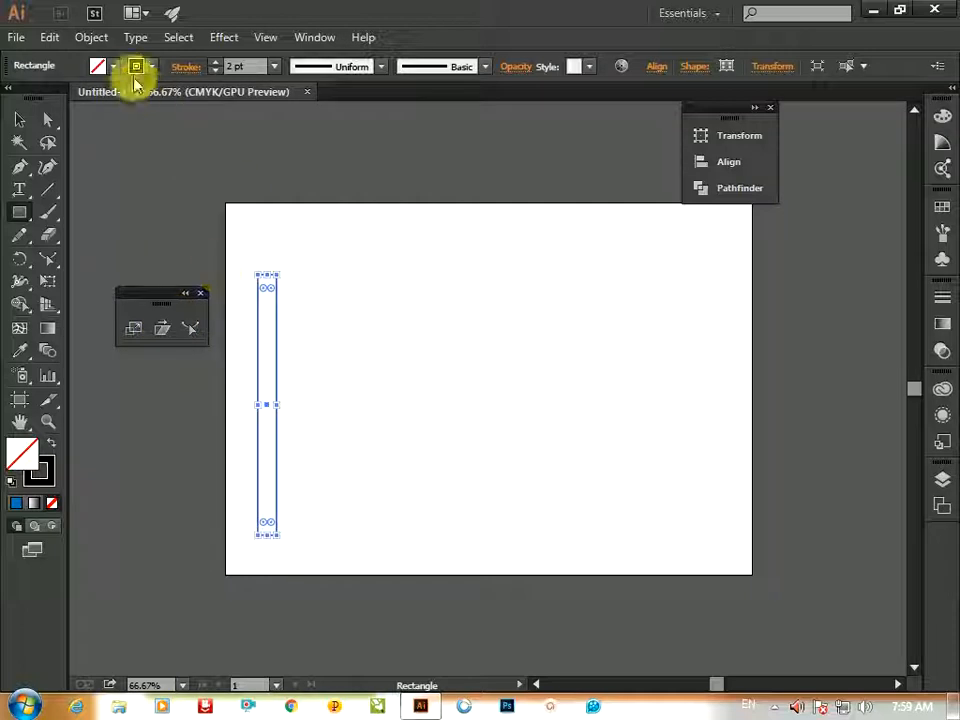
{"action": "left_click", "coordinate": [34, 503]}
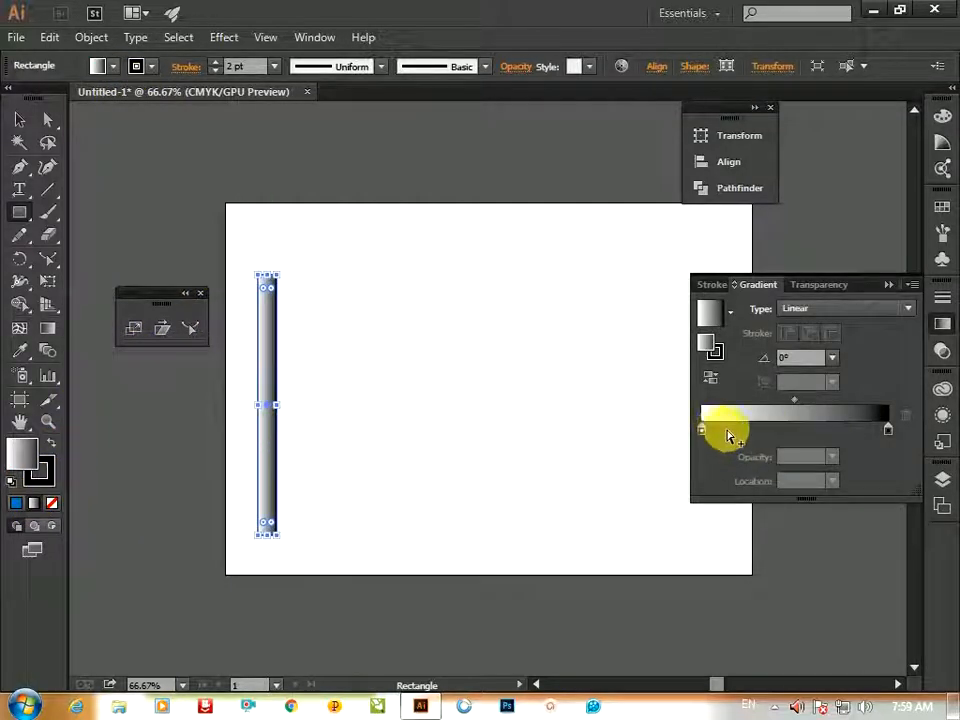
Colour the left gradient stop brown and add a dark brown stop at about 42.86% location
{"action": "left_click", "coordinate": [703, 434]}
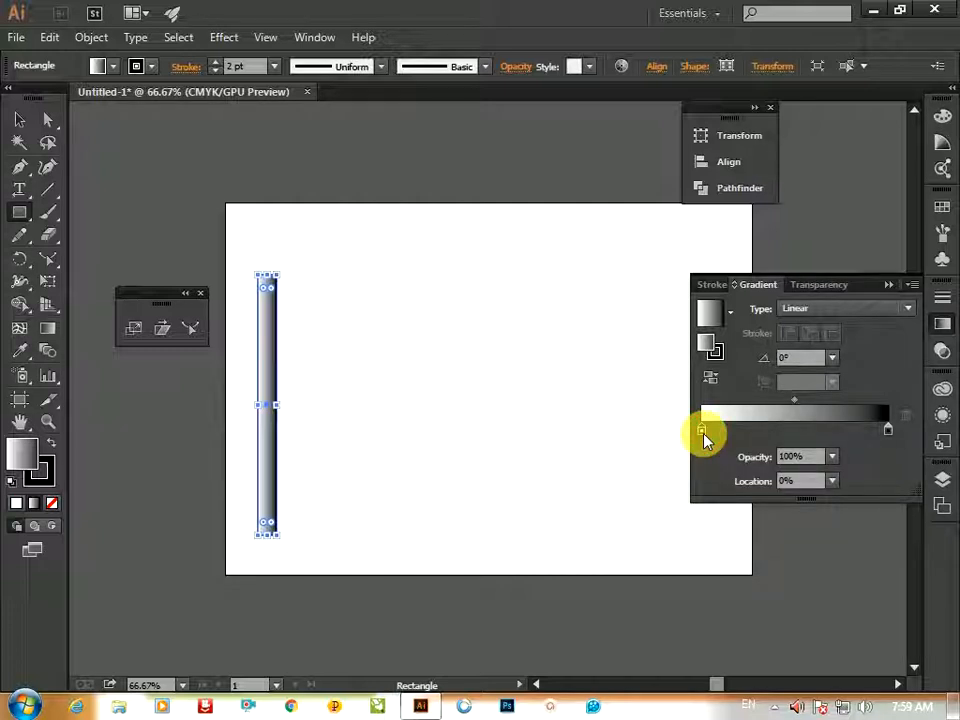
{"action": "double_click", "coordinate": [703, 434]}
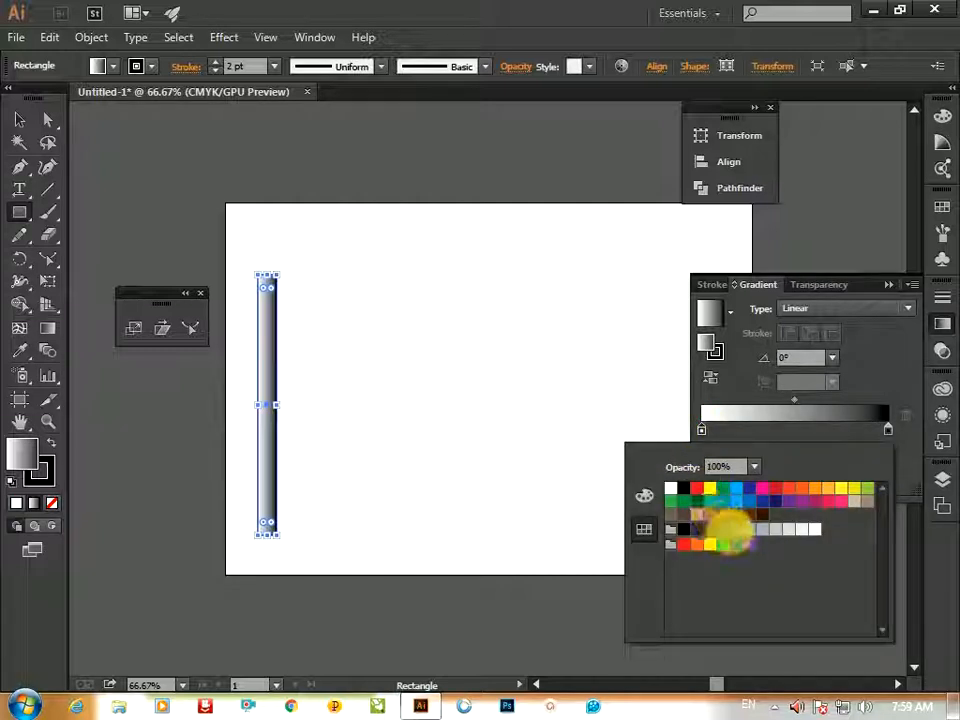
{"action": "left_click", "coordinate": [723, 514]}
{"action": "left_click", "coordinate": [782, 427]}
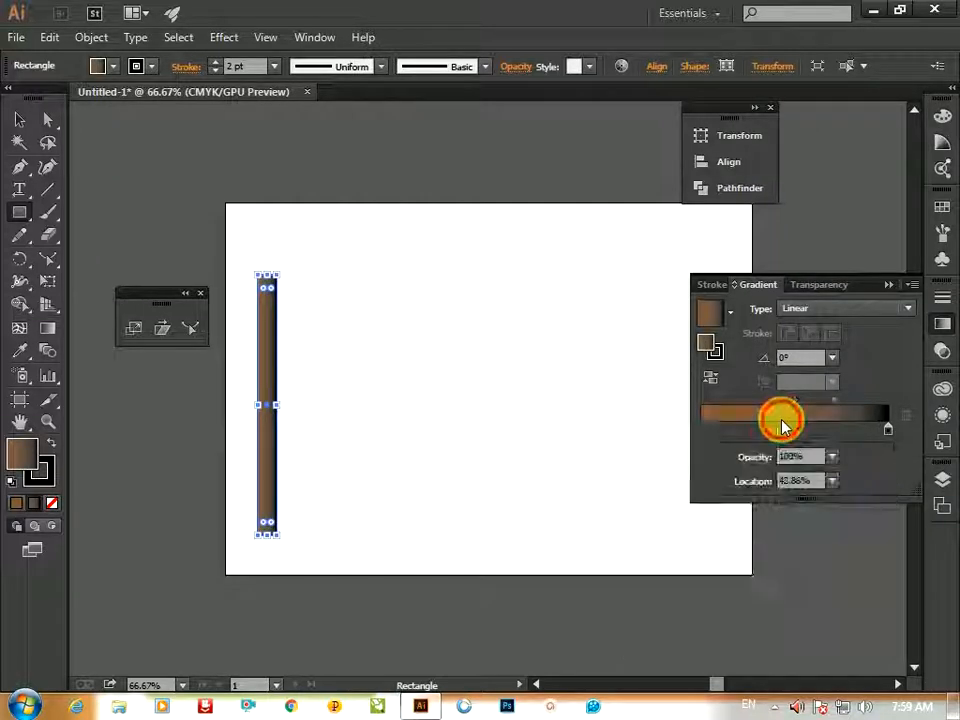
{"action": "double_click", "coordinate": [781, 429]}
{"action": "left_click", "coordinate": [749, 514]}
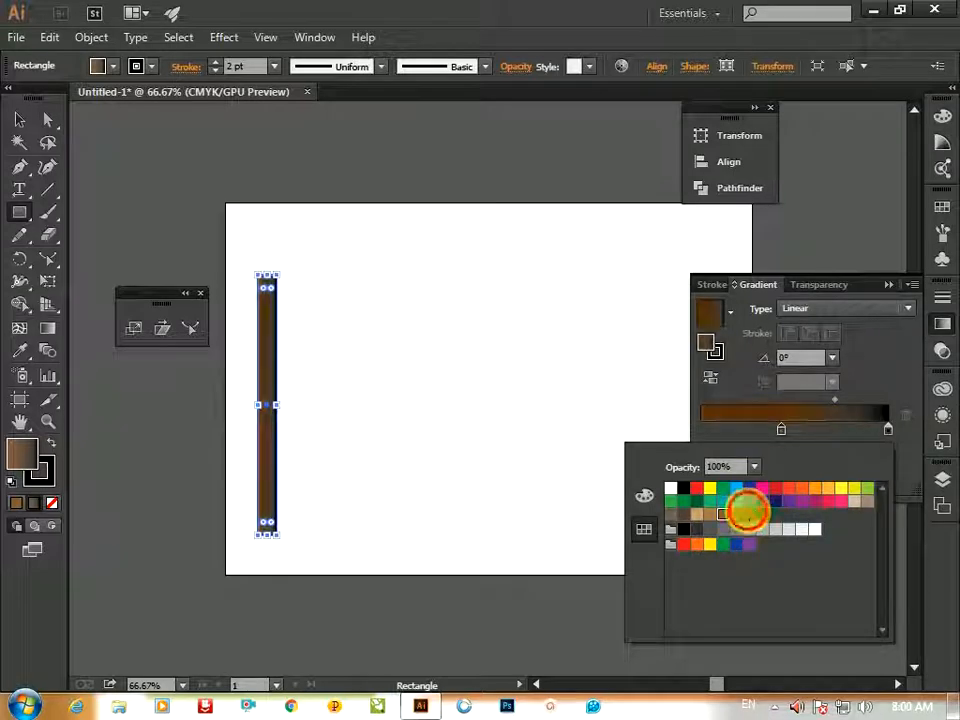
Set the right gradient stop to a light brown swatch
{"action": "left_click", "coordinate": [888, 430]}
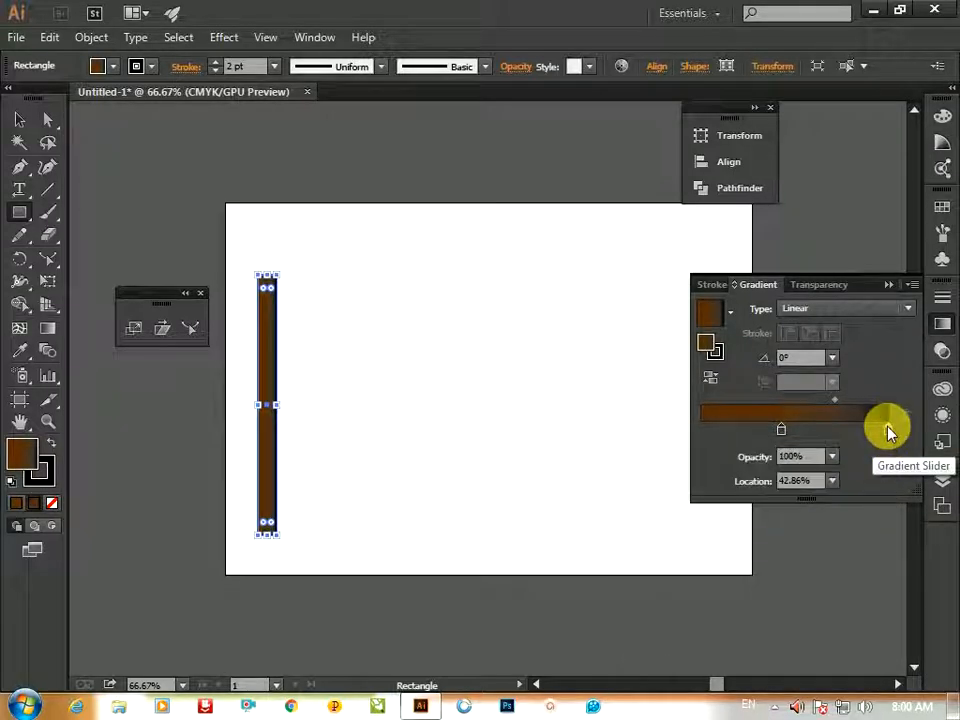
{"action": "double_click", "coordinate": [888, 430]}
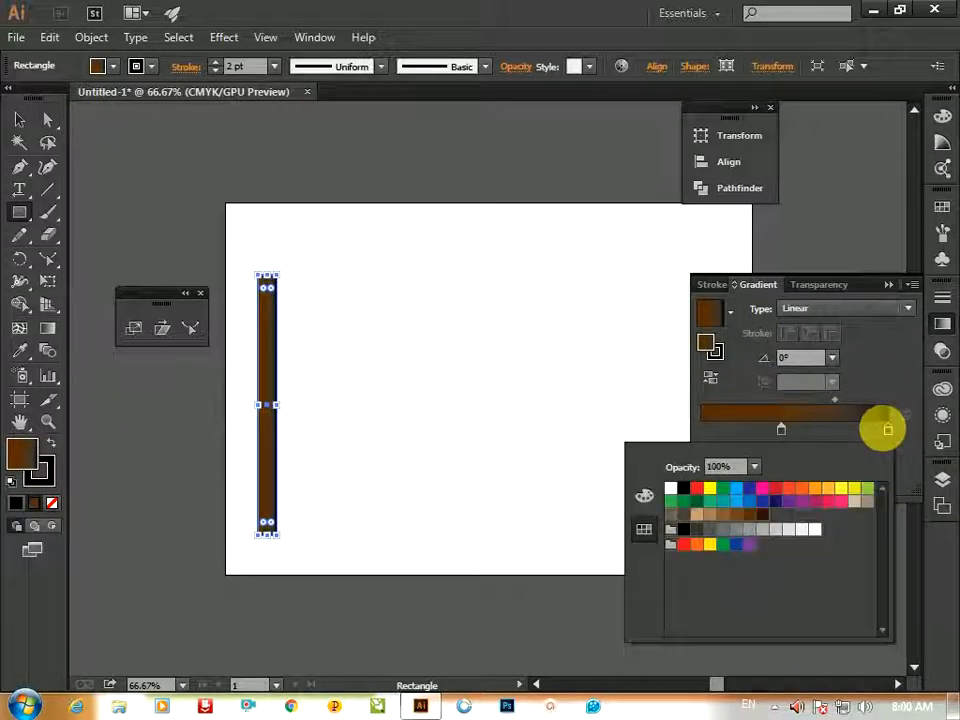
{"action": "left_click", "coordinate": [711, 515]}
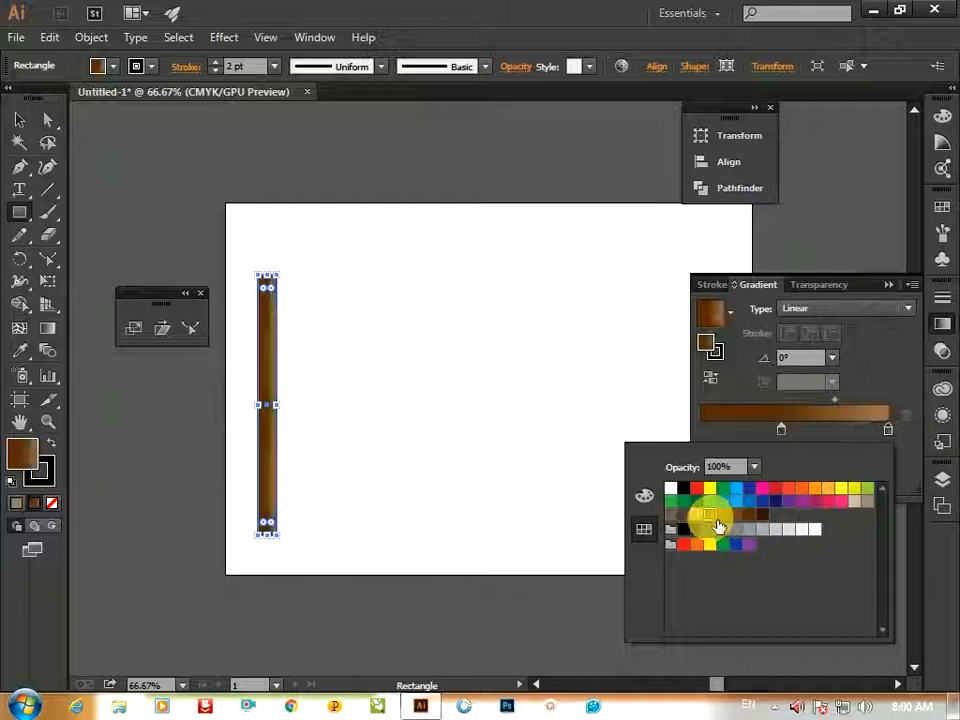
Remove the stroke from the gradient-filled rectangle, setting it to None
{"action": "left_click", "coordinate": [784, 433]}
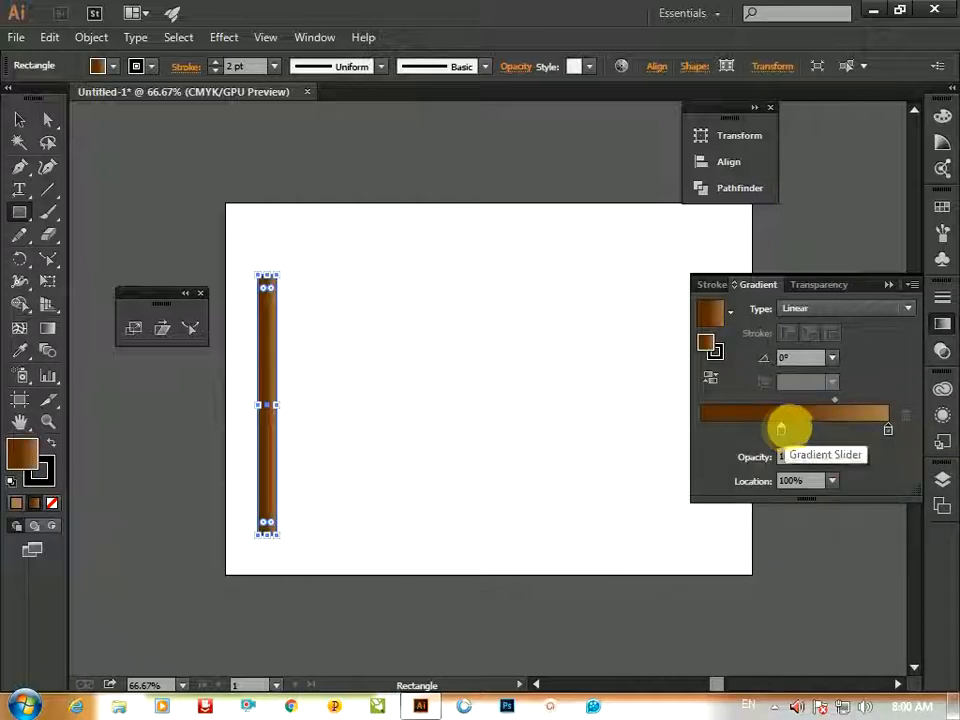
{"action": "left_click", "coordinate": [889, 290]}
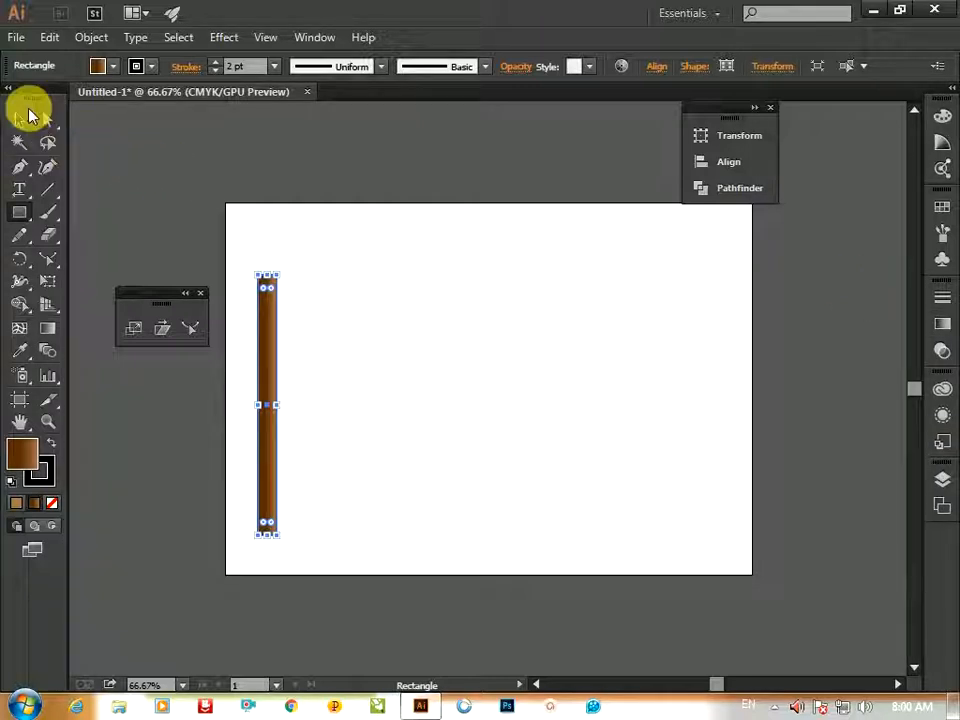
{"action": "left_click", "coordinate": [22, 119]}
{"action": "left_click", "coordinate": [131, 212]}
{"action": "left_click", "coordinate": [247, 298], "text": "ctrl"}
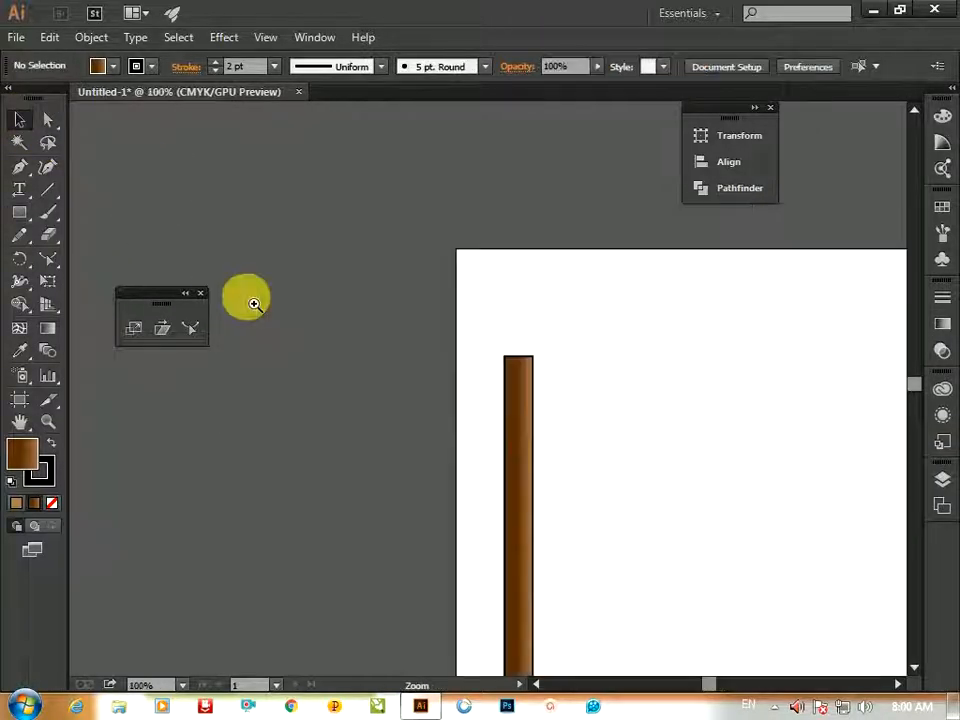
{"action": "left_click", "coordinate": [522, 398]}
{"action": "left_click", "coordinate": [152, 67]}
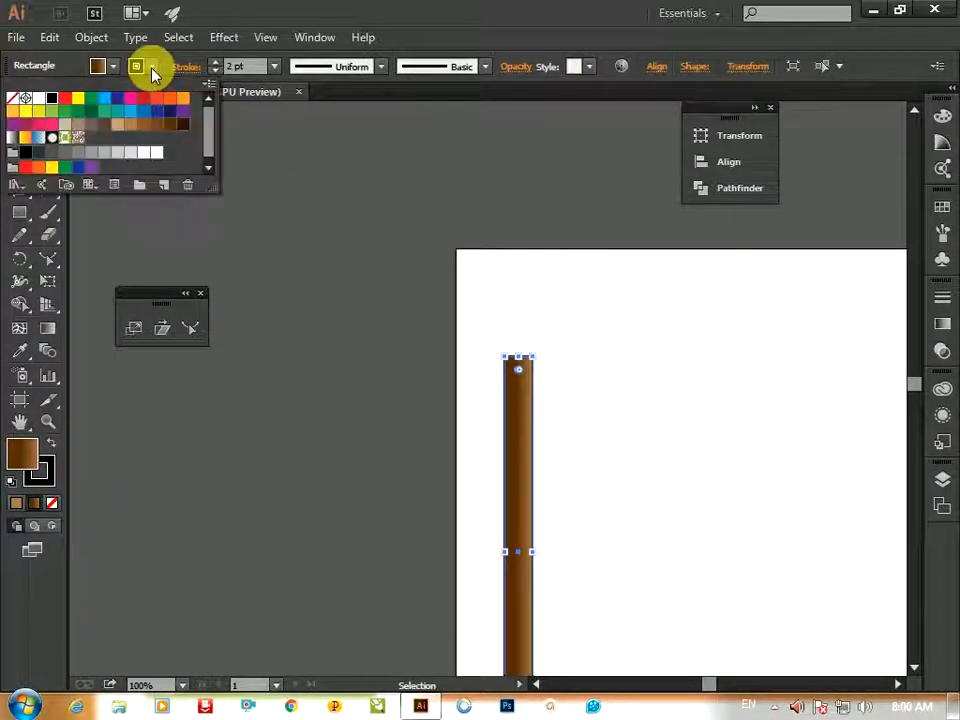
{"action": "left_click", "coordinate": [16, 99]}
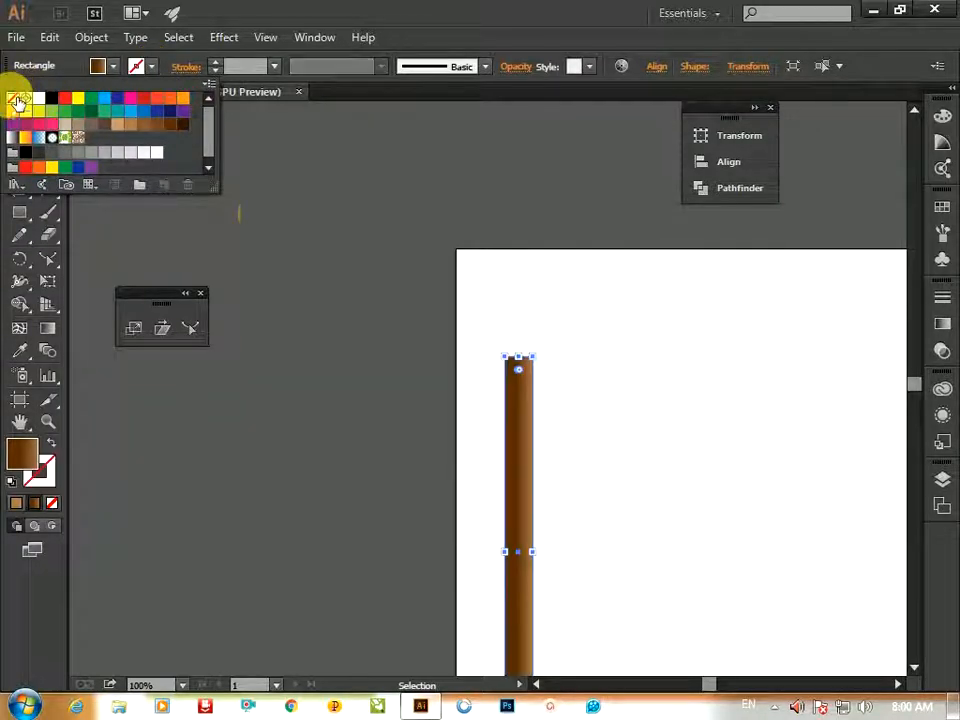
Draw a wide rectangle across the top of the column as the first capital tier
{"action": "left_click", "coordinate": [350, 277]}
{"action": "left_click", "coordinate": [350, 277]}
{"action": "left_click", "coordinate": [557, 415], "text": "ctrl"}
{"action": "left_click", "coordinate": [455, 335], "text": "ctrl"}
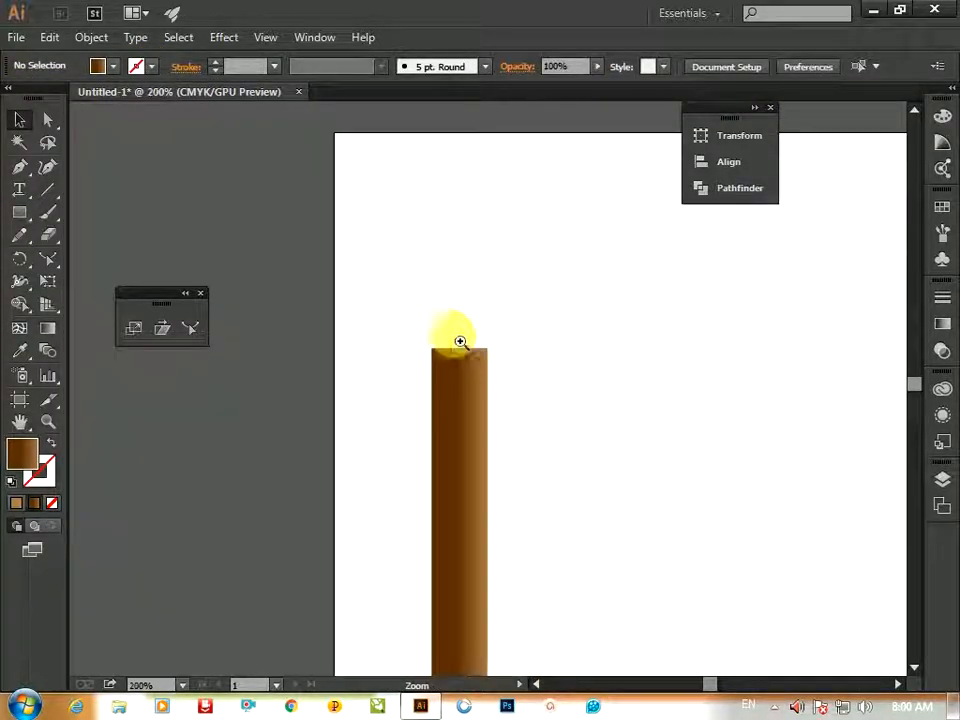
{"action": "left_click", "coordinate": [480, 395], "text": "ctrl"}
{"action": "left_click_drag", "start_coordinate": [480, 395], "coordinate": [470, 490]}
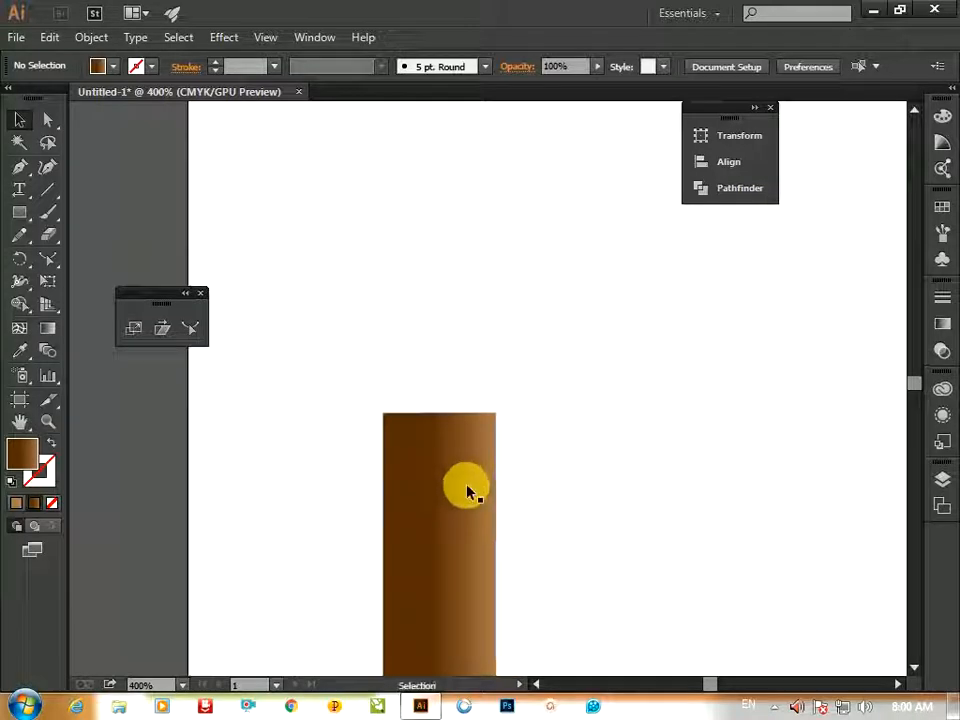
{"action": "key", "text": "m"}
{"action": "left_click_drag", "start_coordinate": [339, 369], "coordinate": [610, 423]}
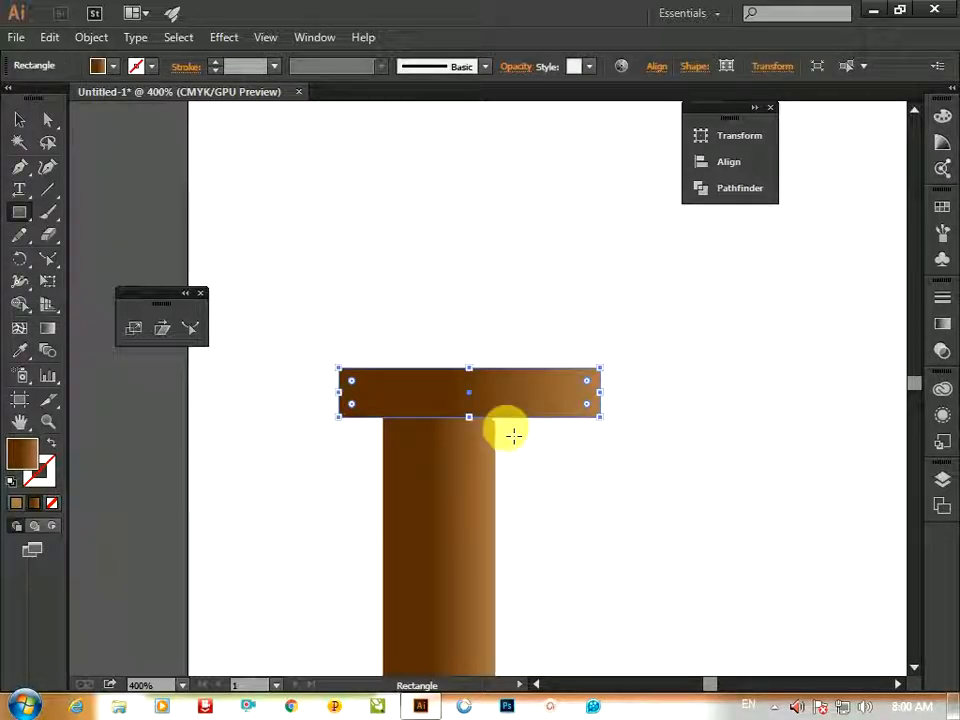
Duplicate the wide rectangle upward and narrow the copies into a stepped capital of three tiers
{"action": "key", "text": "v"}
{"action": "left_click", "coordinate": [593, 452]}
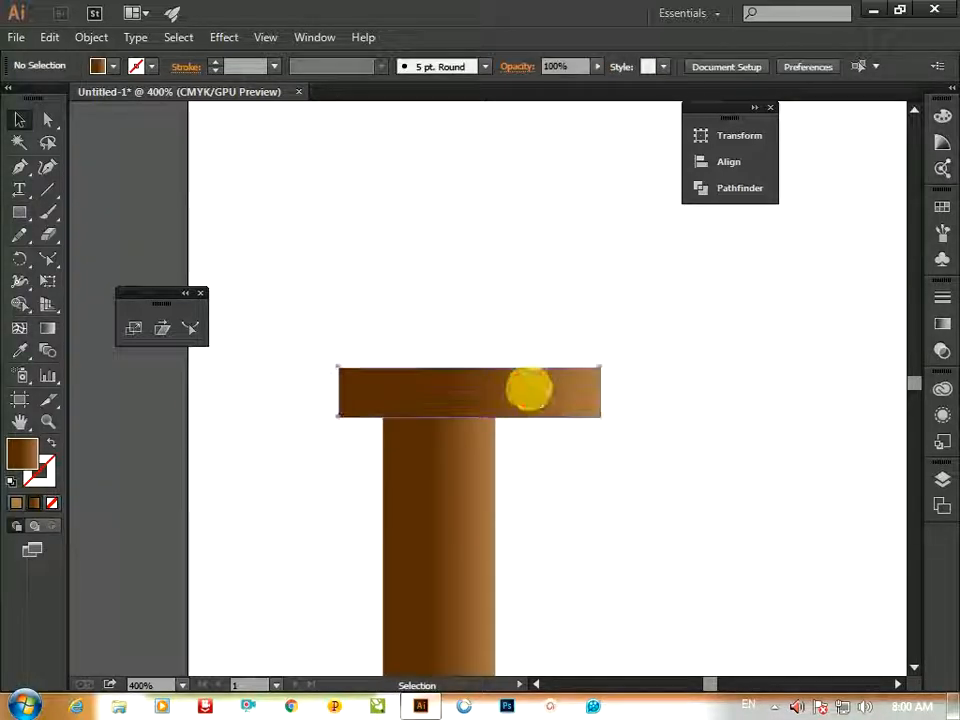
{"action": "left_click_drag", "start_coordinate": [527, 388], "coordinate": [531, 347]}
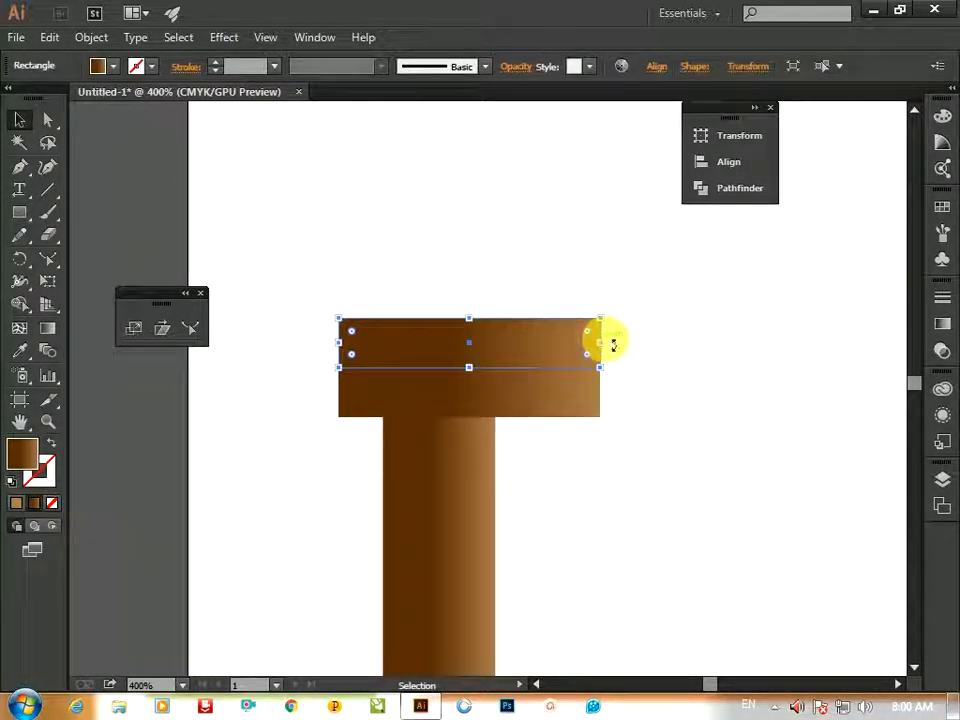
{"action": "left_click_drag", "start_coordinate": [599, 342], "coordinate": [531, 295]}
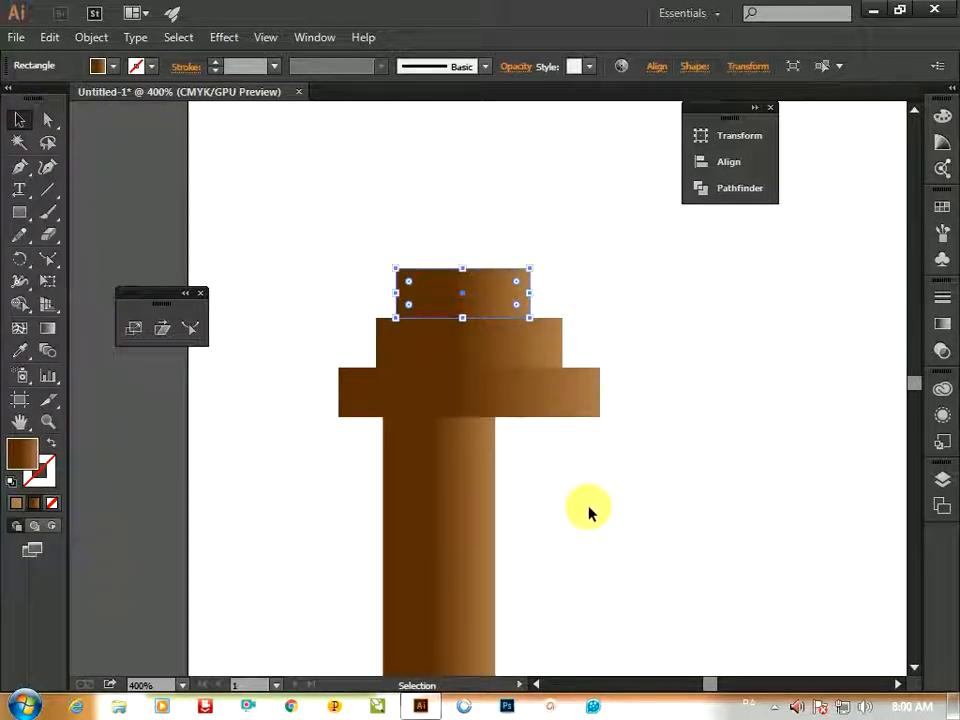
Select the column and its capital tiers and align them on their horizontal centres
{"action": "left_click_drag", "start_coordinate": [588, 512], "coordinate": [355, 212]}
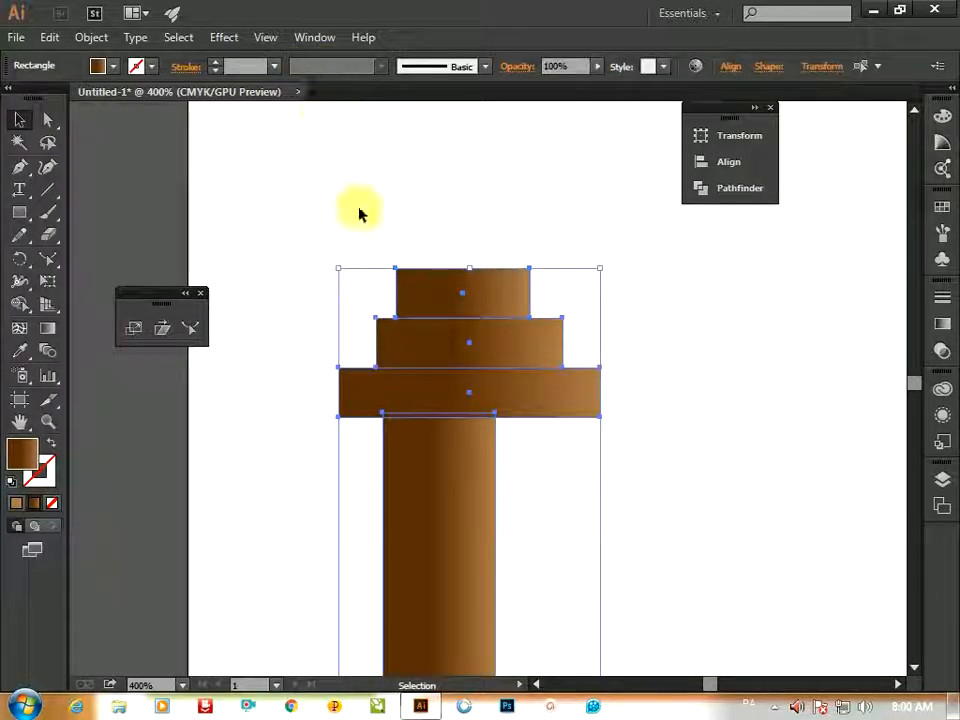
{"action": "left_click", "coordinate": [713, 168]}
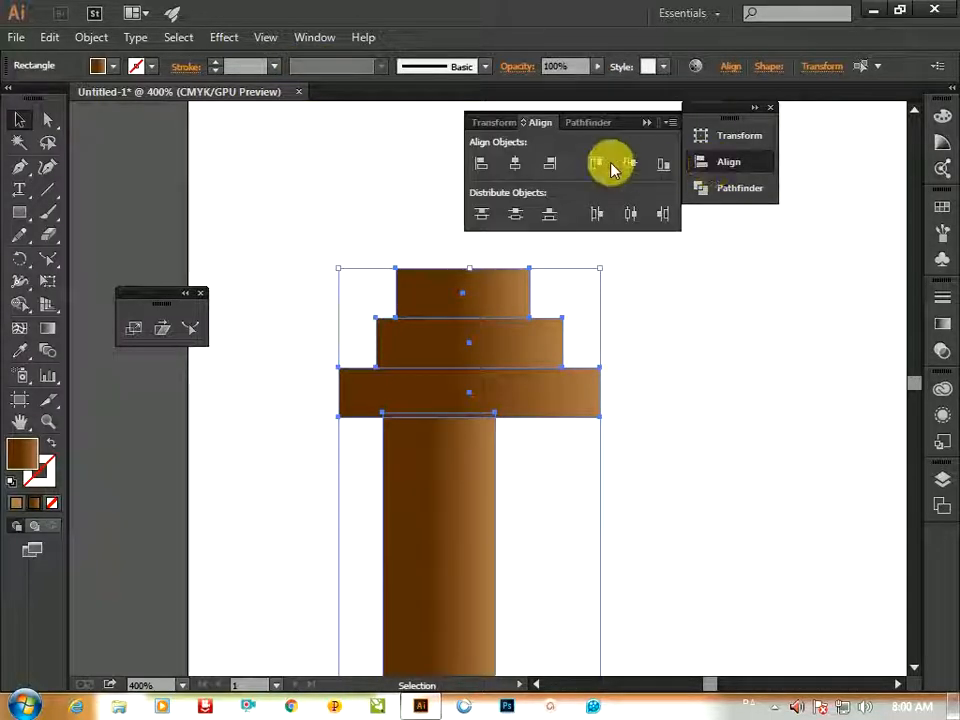
{"action": "left_click", "coordinate": [516, 163]}
{"action": "left_click", "coordinate": [686, 435]}
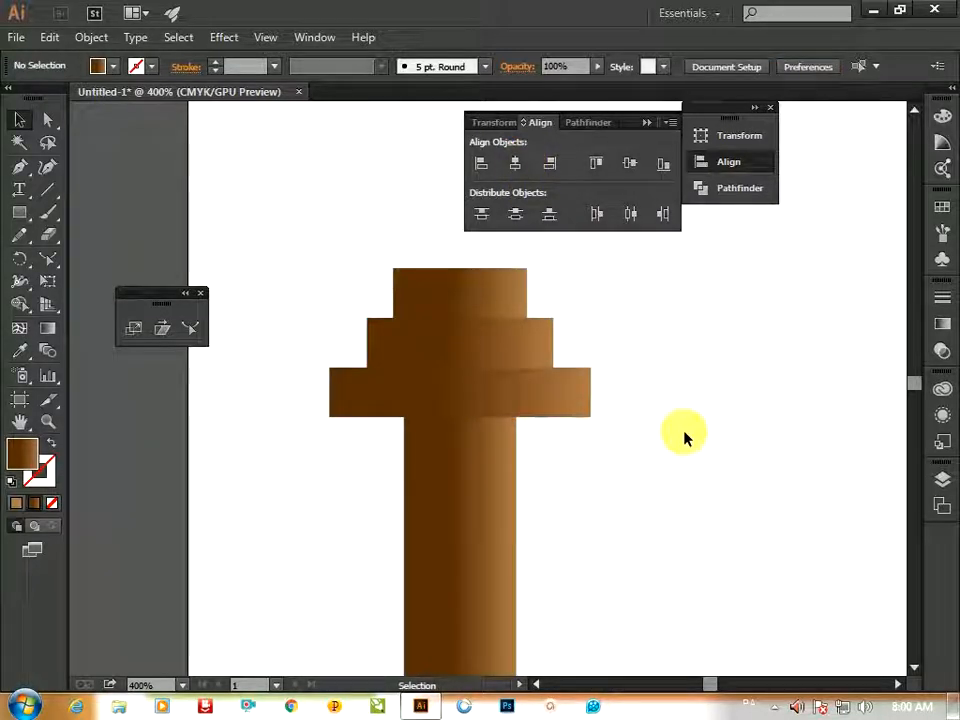
Copy the stepped capital to the column's foot, flipped so the widest tier sits at the bottom
{"action": "key", "text": "ctrl+1"}
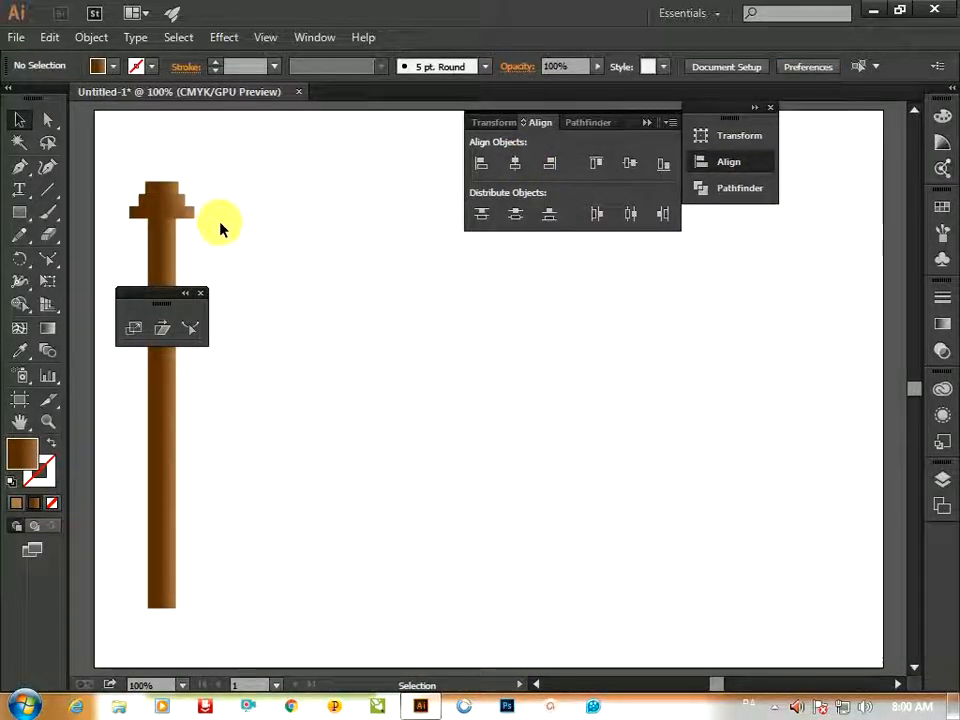
{"action": "left_click_drag", "start_coordinate": [188, 197], "coordinate": [176, 630]}
{"action": "left_click", "coordinate": [166, 235], "text": "shift"}
{"action": "key", "text": "ctrl+space"}
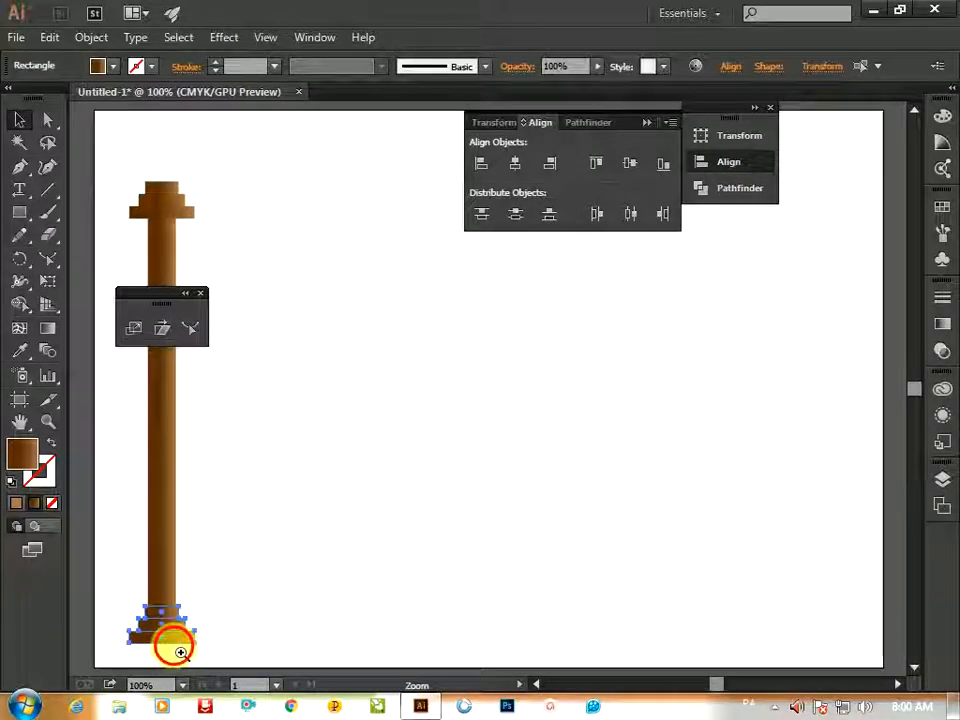
{"action": "left_click", "coordinate": [171, 643]}
{"action": "left_click_drag", "start_coordinate": [487, 382], "coordinate": [329, 574]}
{"action": "left_click", "coordinate": [392, 485], "text": "ctrl"}
{"action": "left_click", "coordinate": [389, 512], "text": "ctrl"}
{"action": "left_click_drag", "start_coordinate": [466, 449], "coordinate": [336, 592]}
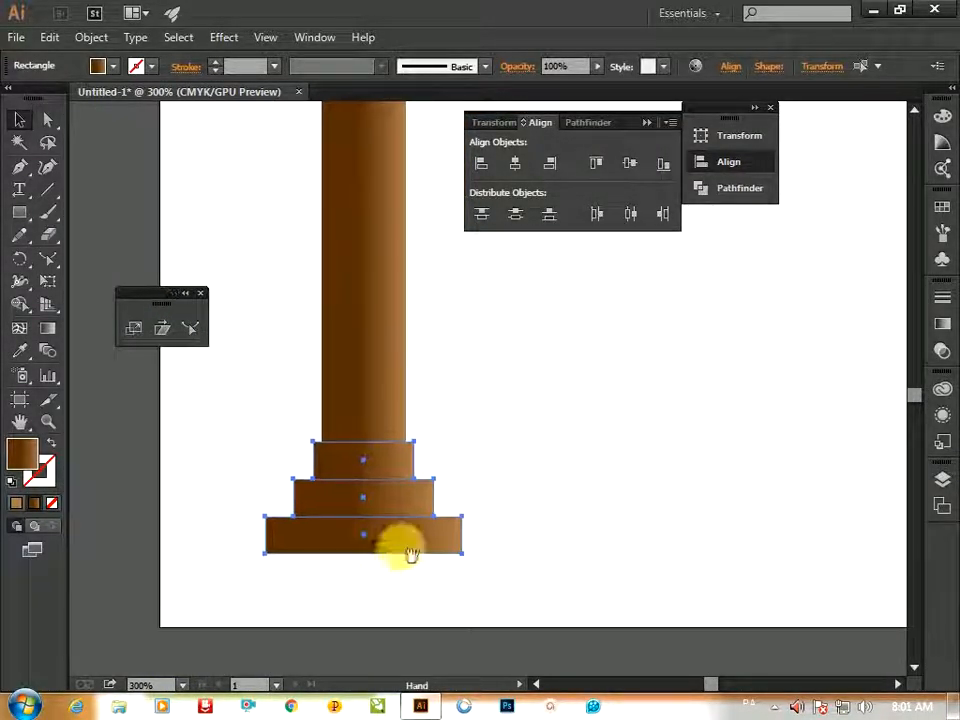
Select the whole column, centre-align its parts horizontally and group them
{"action": "key", "text": "ctrl+0"}
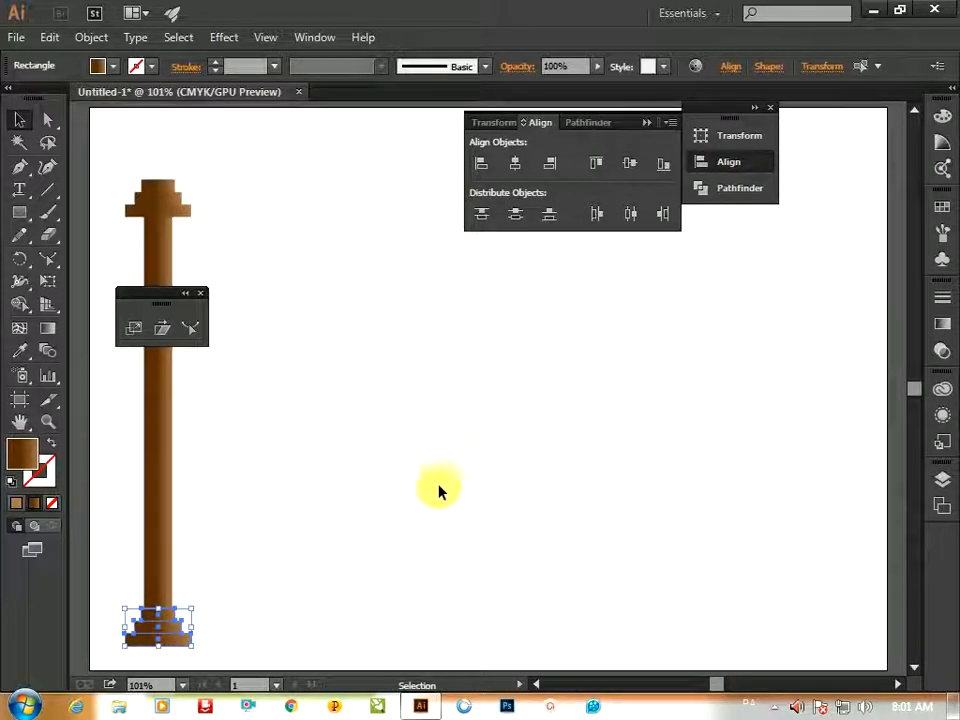
{"action": "left_click_drag", "start_coordinate": [187, 346], "coordinate": [121, 690]}
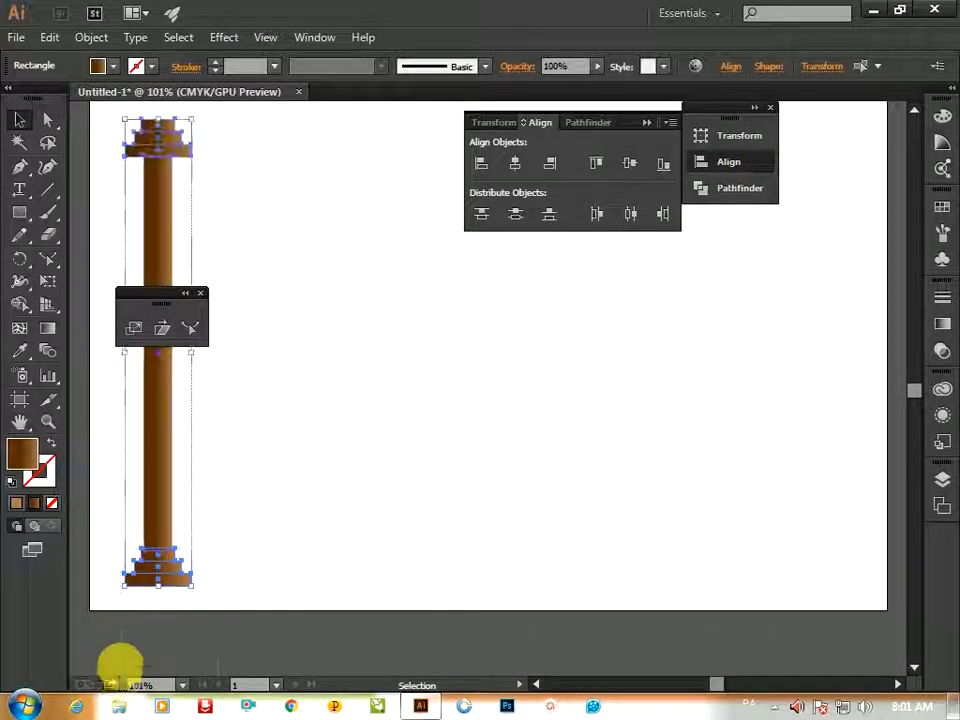
{"action": "left_click", "coordinate": [515, 164]}
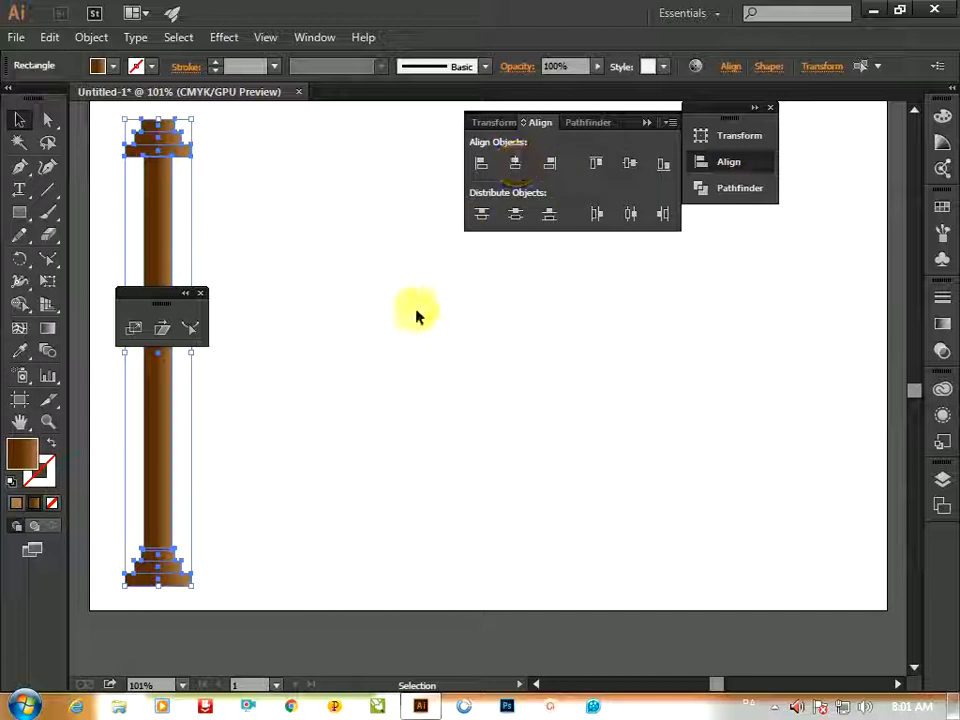
{"action": "right_click", "coordinate": [165, 216]}
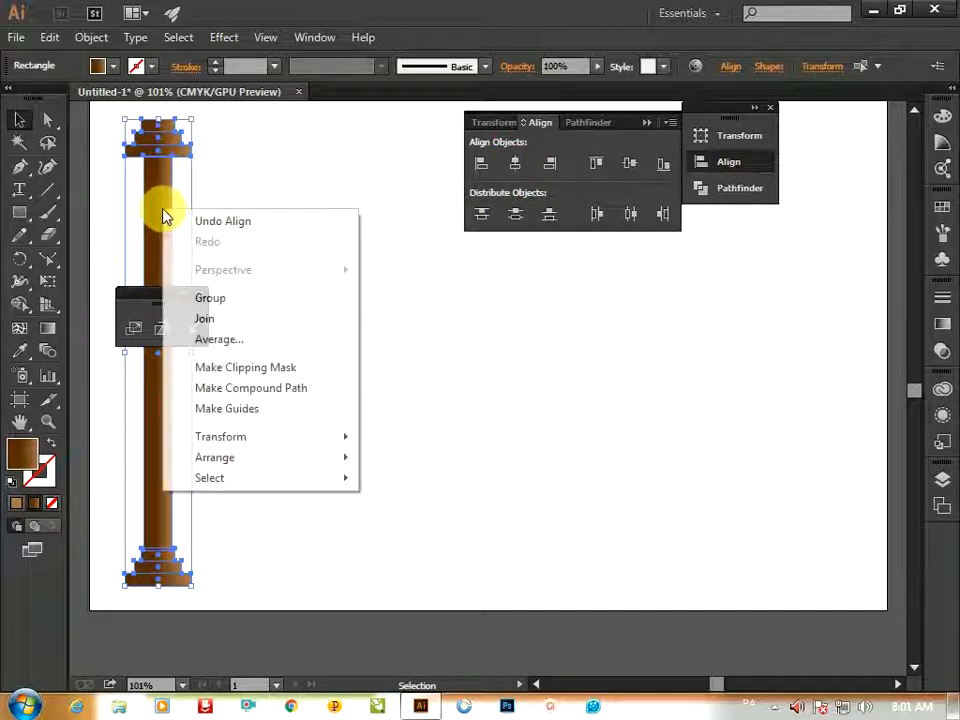
{"action": "left_click", "coordinate": [238, 300]}
Duplicate the grouped column to the right side of the artboard
{"action": "left_click_drag", "start_coordinate": [168, 232], "coordinate": [821, 246]}
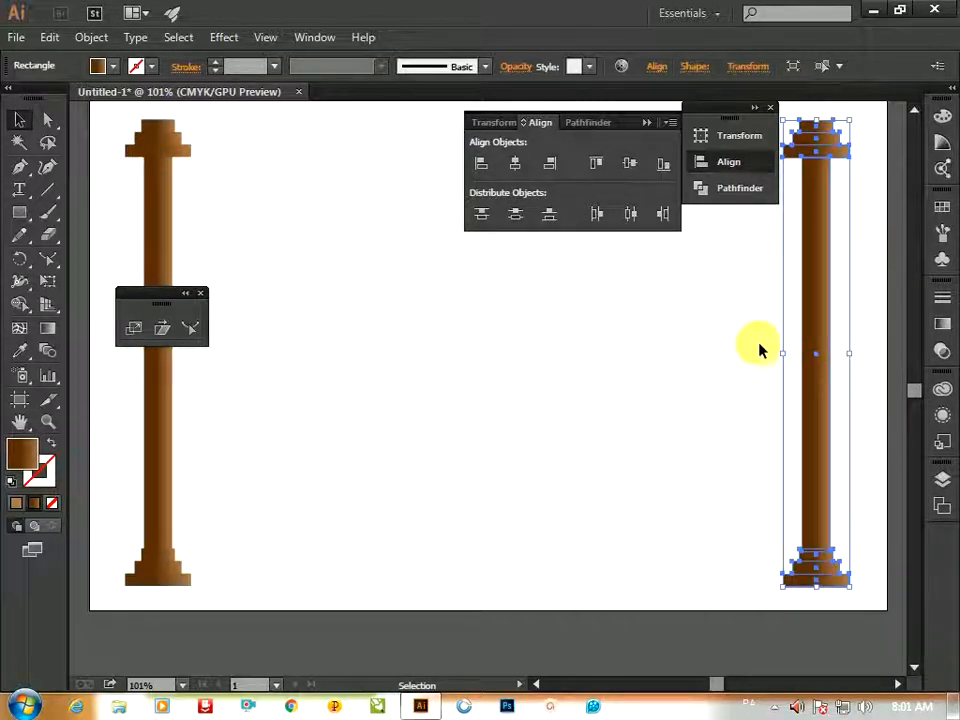
{"action": "key", "text": "ctrl+minus"}
{"action": "key", "text": "ctrl+minus"}
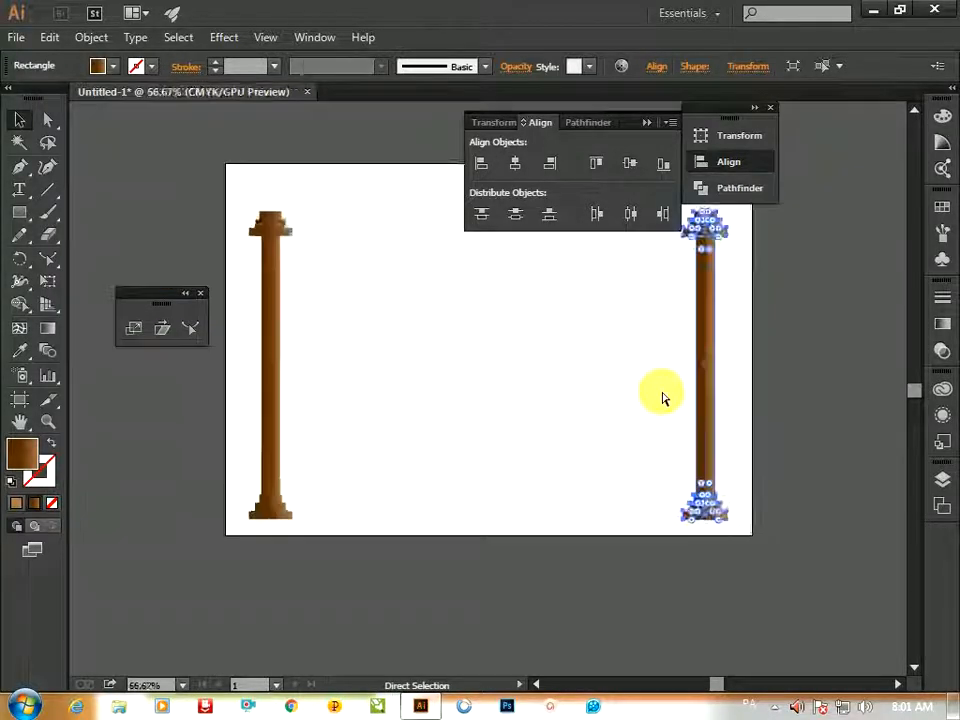
{"action": "left_click", "coordinate": [586, 476]}
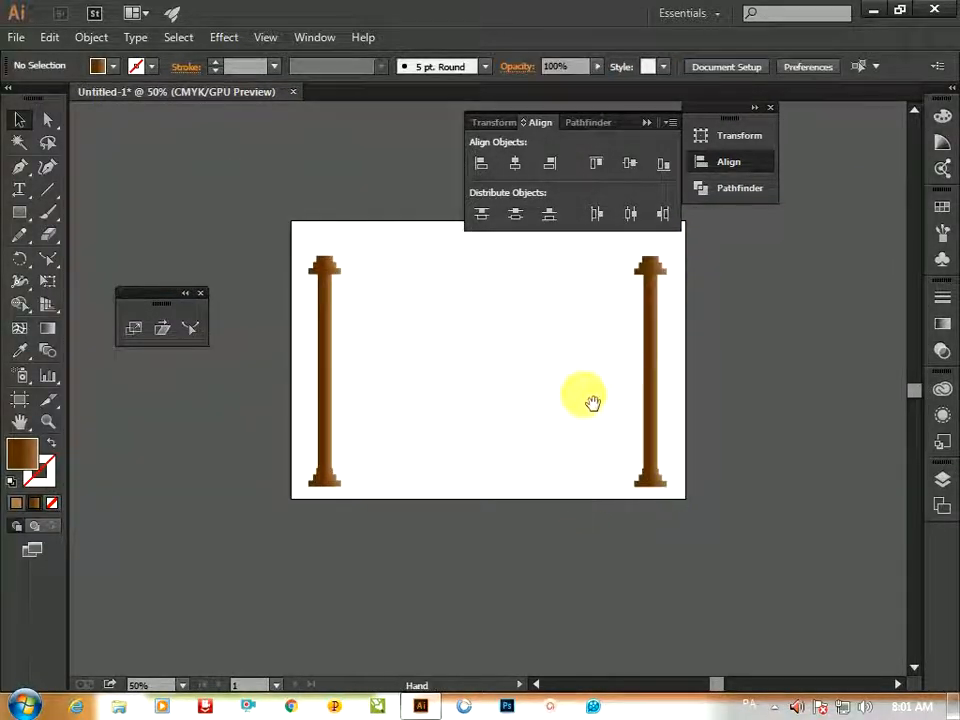
Create a 24.6062 × 4.6743 mm rectangle above the left column and stretch it rightward as a beam
{"action": "left_click_drag", "start_coordinate": [593, 402], "coordinate": [596, 484]}
{"action": "key", "text": "m"}
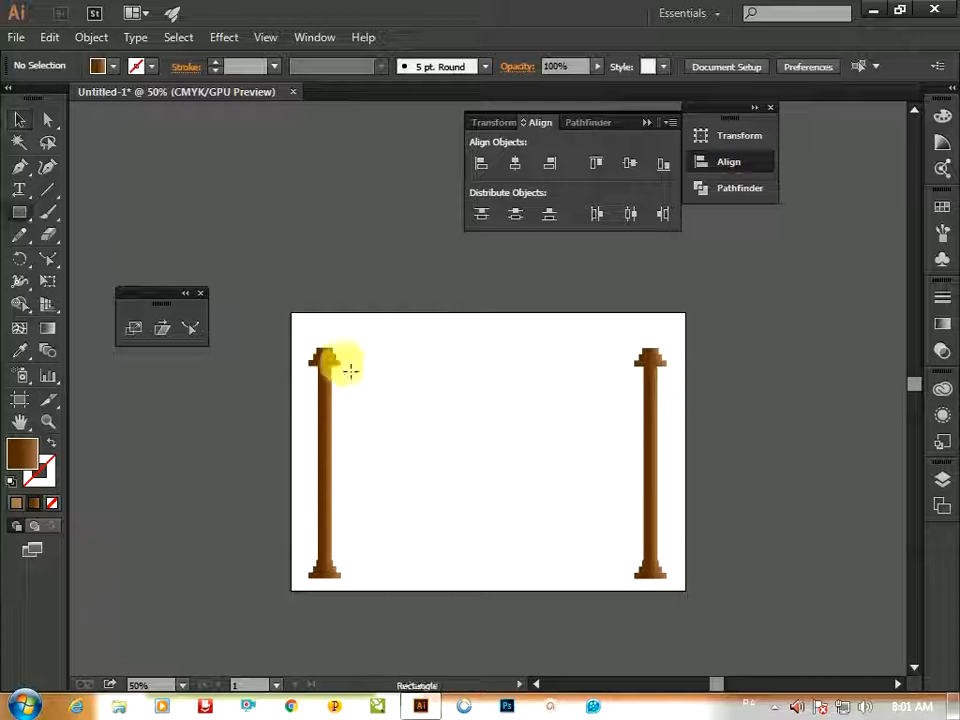
{"action": "left_click", "coordinate": [323, 347]}
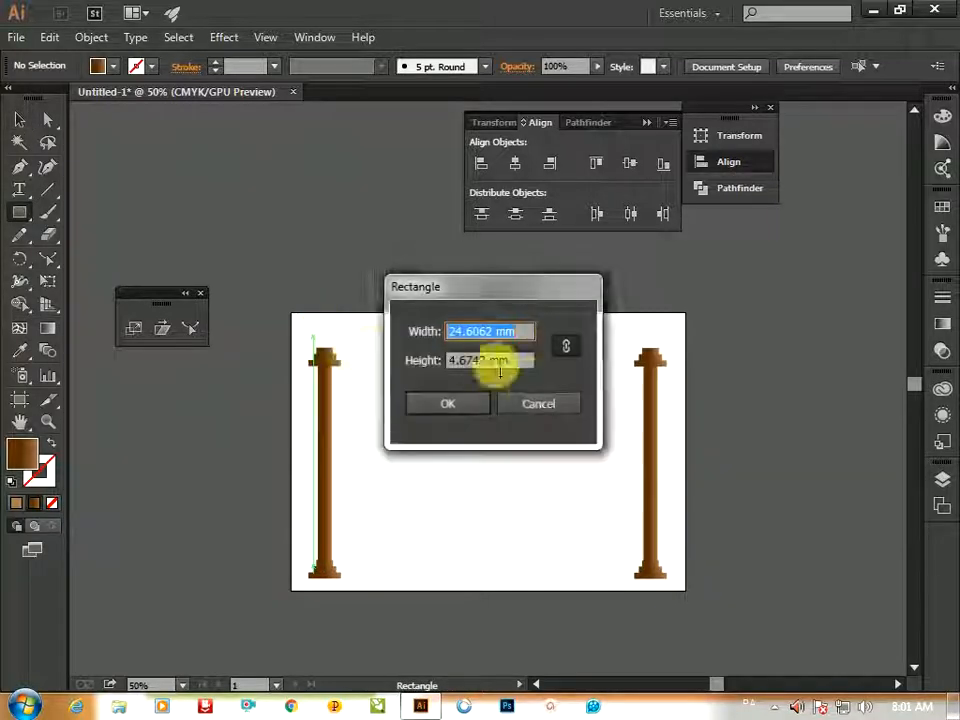
{"action": "left_click", "coordinate": [565, 347]}
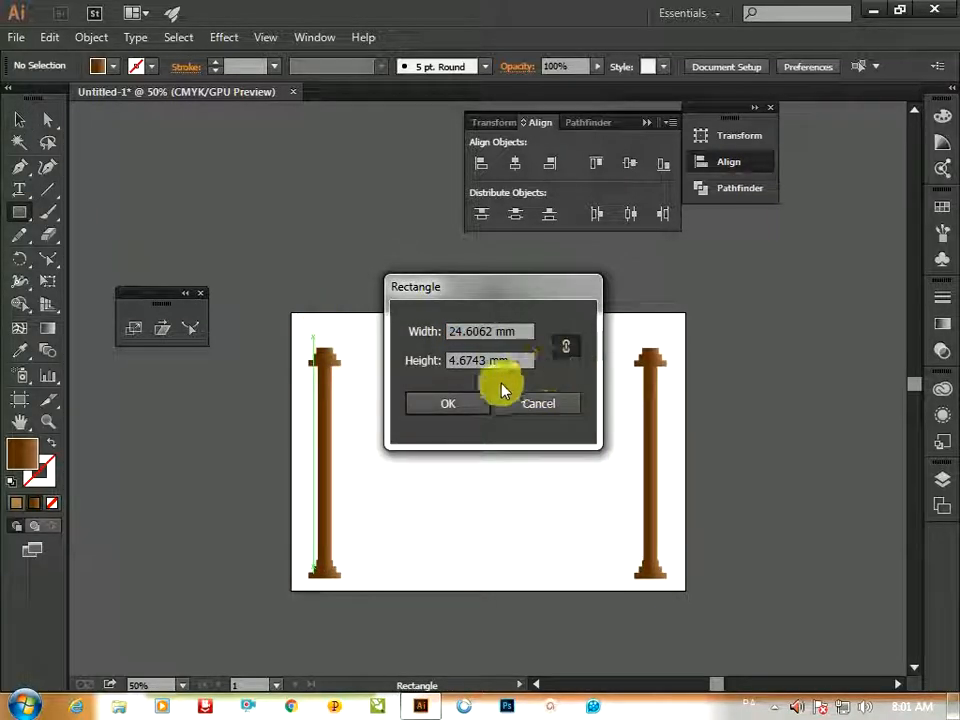
{"action": "left_click", "coordinate": [465, 405]}
{"action": "left_click", "coordinate": [351, 347], "text": "ctrl"}
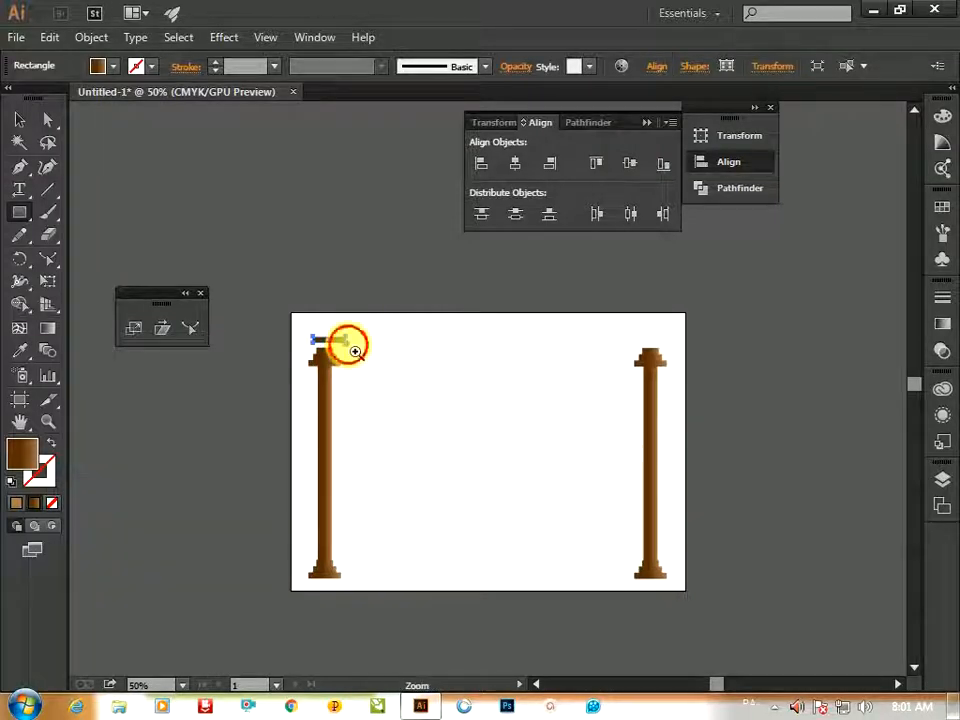
{"action": "left_click_drag", "start_coordinate": [498, 393], "coordinate": [865, 410]}
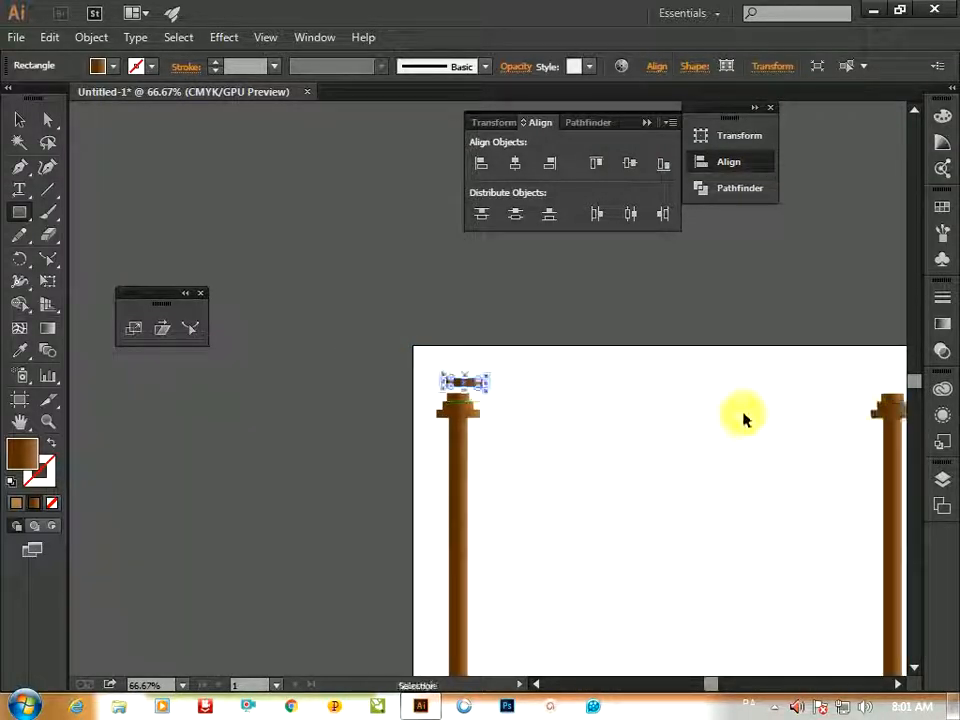
{"action": "left_click_drag", "start_coordinate": [498, 393], "coordinate": [911, 406]}
Nudge the beam down onto the left column's capital and align its left end with the capital's edge
{"action": "left_click", "coordinate": [527, 416], "text": "ctrl"}
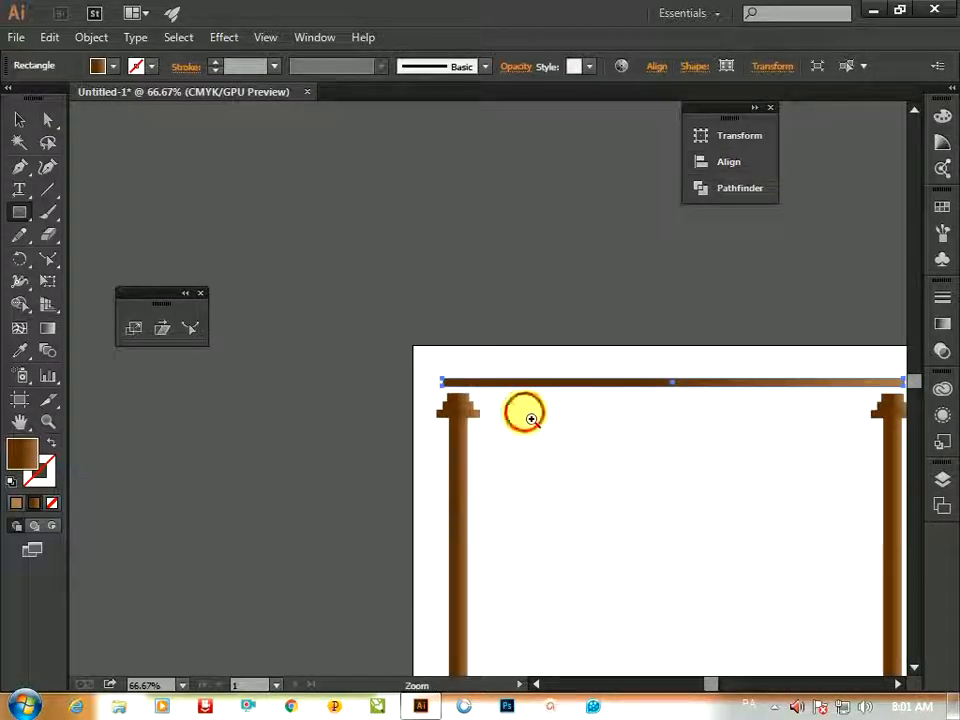
{"action": "left_click", "coordinate": [423, 385], "text": "ctrl"}
{"action": "left_click", "coordinate": [423, 385], "text": "ctrl"}
{"action": "left_click_drag", "start_coordinate": [469, 381], "coordinate": [131, 412]}
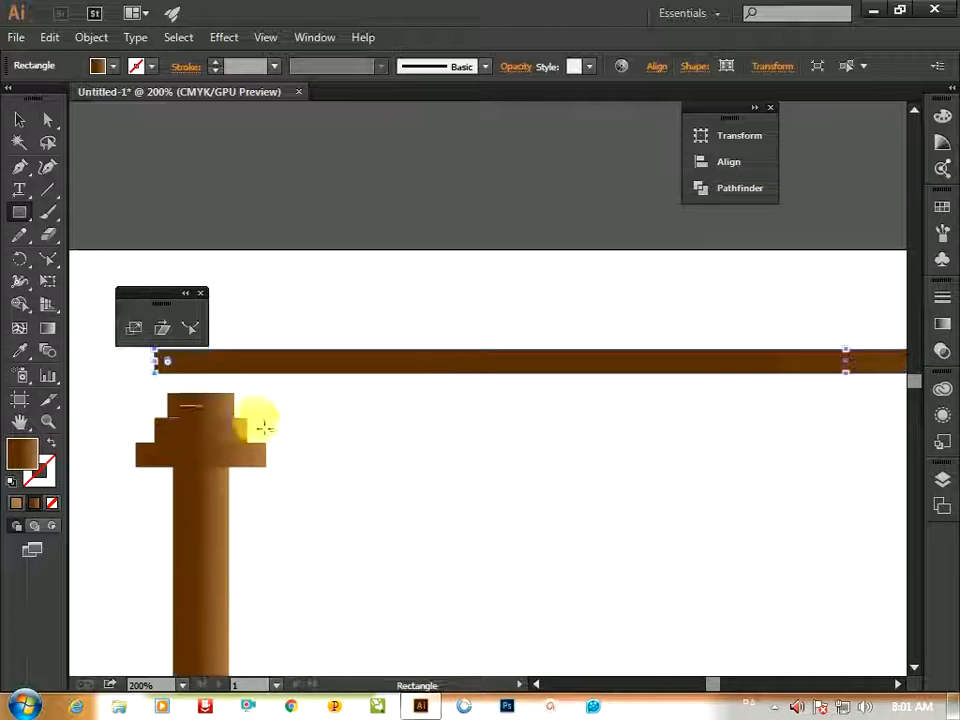
{"action": "key", "text": "Down"}
{"action": "key", "text": "Down"}
{"action": "key", "text": "Down"}
{"action": "key", "text": "Down"}
{"action": "key", "text": "Down"}
{"action": "key", "text": "Down"}
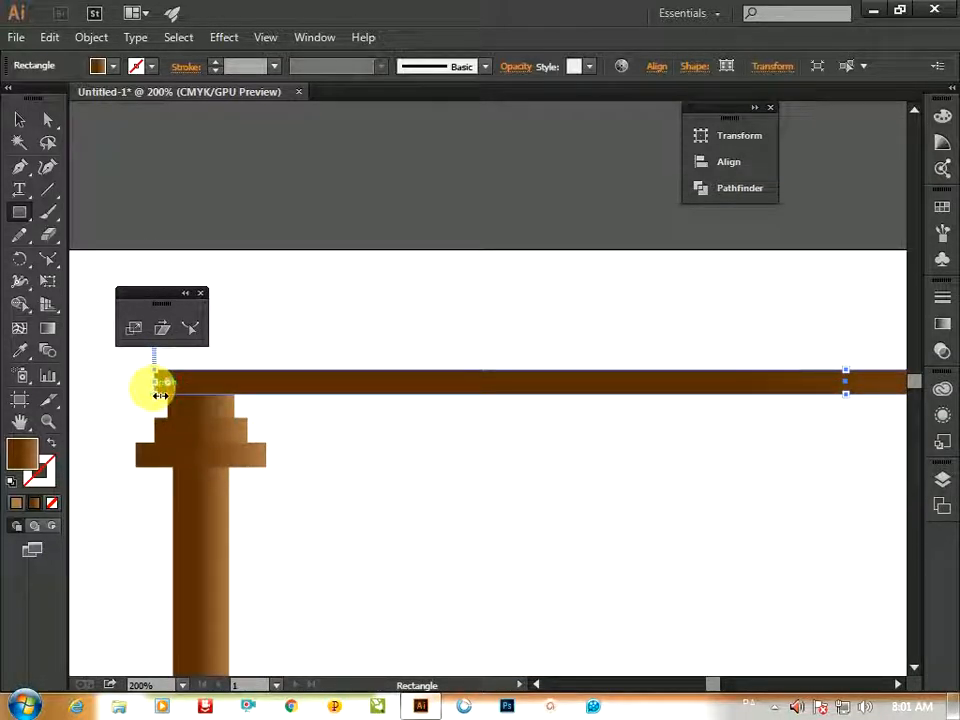
{"action": "left_click_drag", "start_coordinate": [160, 396], "coordinate": [167, 390]}
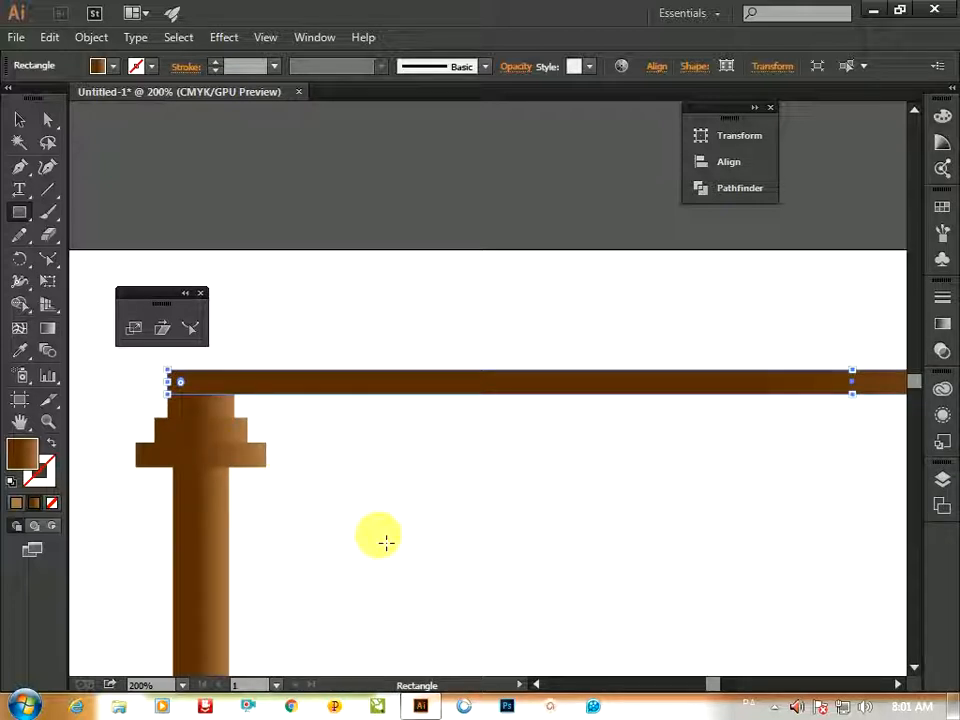
{"action": "key", "text": "v"}
{"action": "left_click", "coordinate": [424, 537]}
{"action": "left_click_drag", "start_coordinate": [730, 468], "coordinate": [334, 497]}
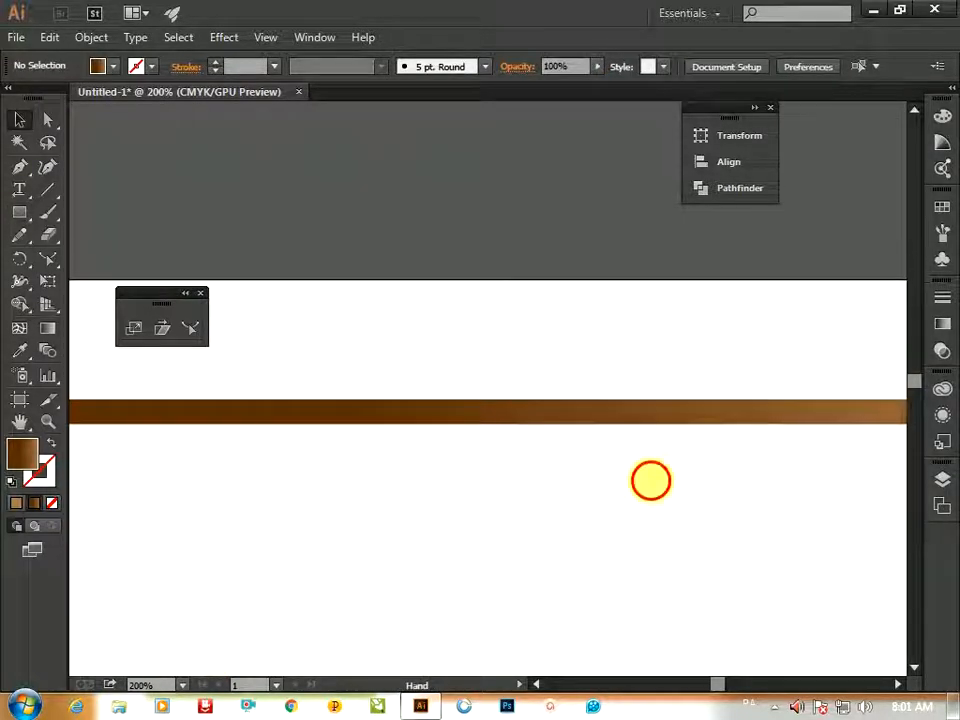
{"action": "left_click_drag", "start_coordinate": [651, 480], "coordinate": [275, 493]}
{"action": "left_click_drag", "start_coordinate": [506, 493], "coordinate": [411, 501]}
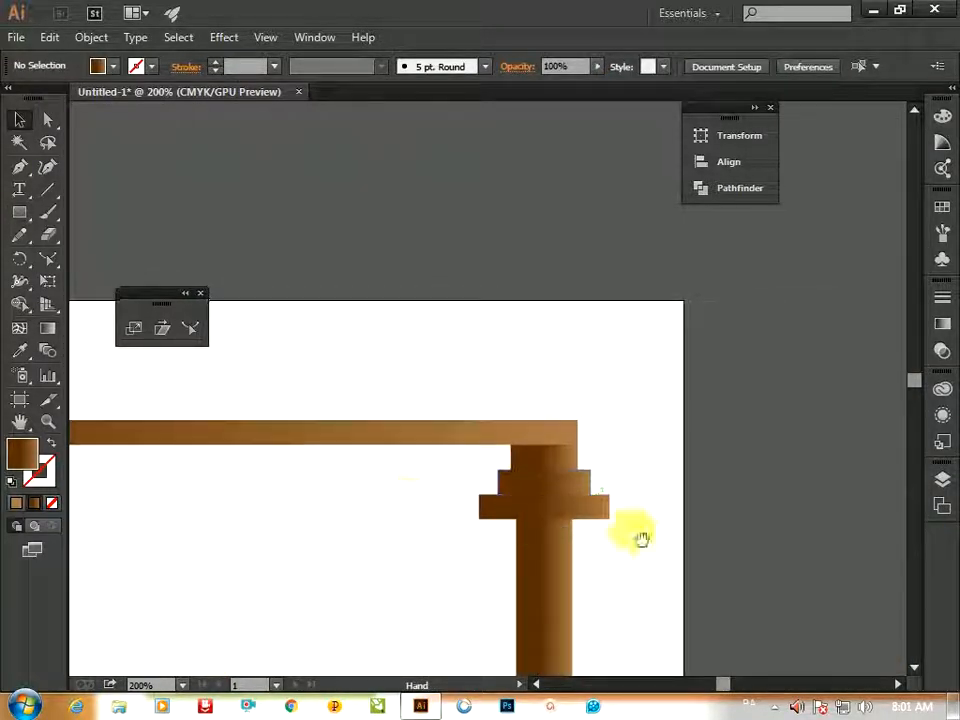
Thicken the beam by stretching its top edge slightly upward
{"action": "key", "text": "ctrl+1"}
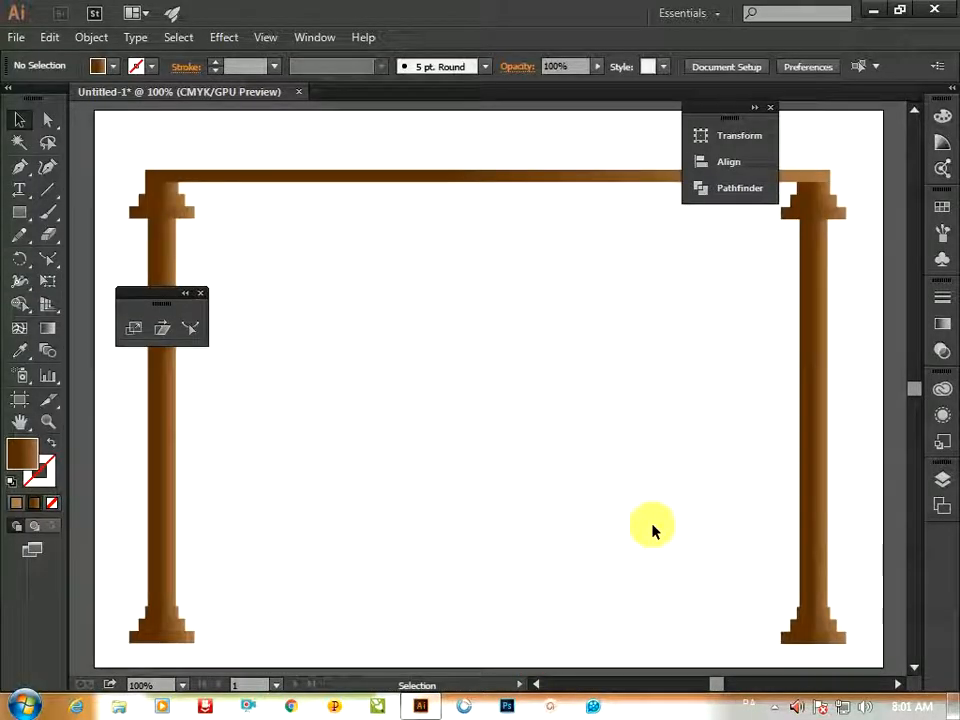
{"action": "left_click", "coordinate": [509, 177]}
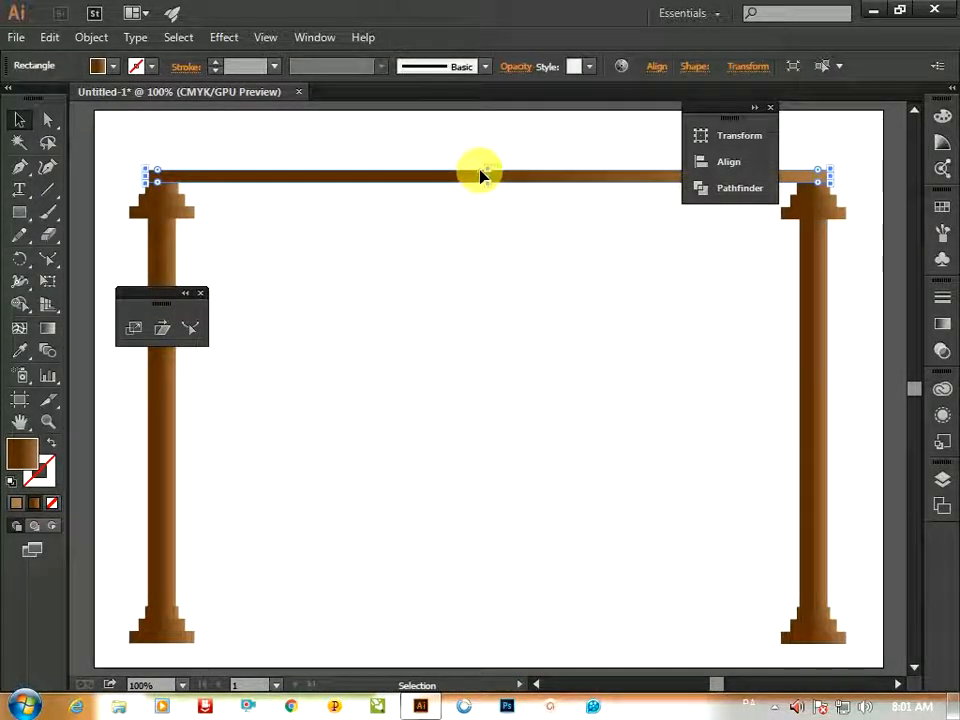
{"action": "left_click_drag", "start_coordinate": [496, 170], "coordinate": [495, 166]}
{"action": "left_click", "coordinate": [650, 124]}
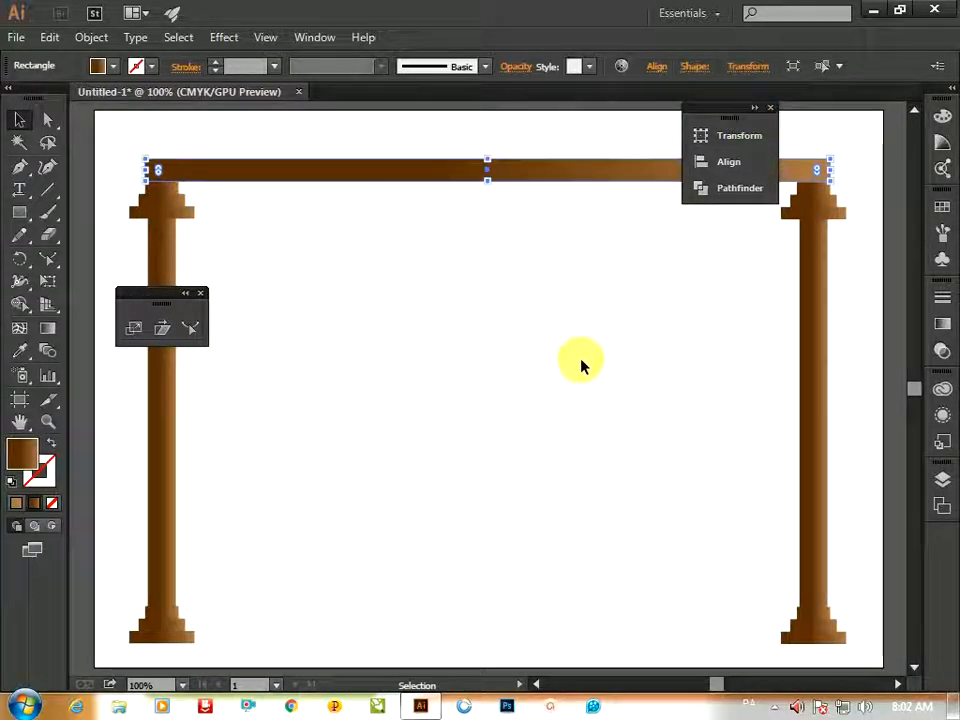
{"action": "left_click", "coordinate": [643, 422]}
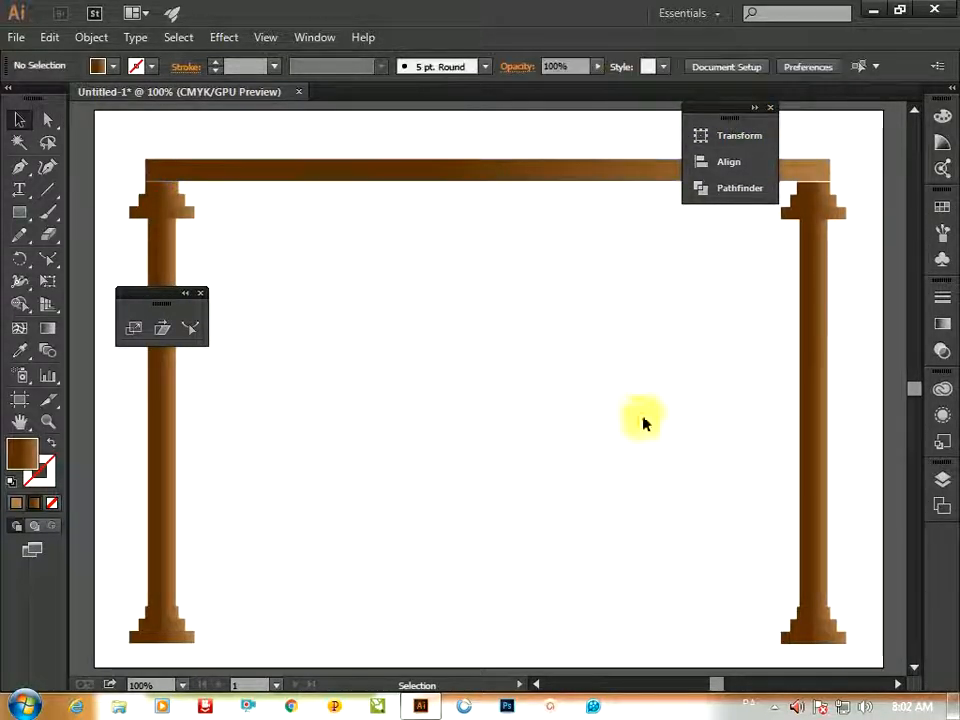
Select both columns and the beam and use the Scale tool to make a smaller copy shrunk toward the artboard centre
{"action": "left_click", "coordinate": [822, 172]}
{"action": "left_click", "coordinate": [858, 150]}
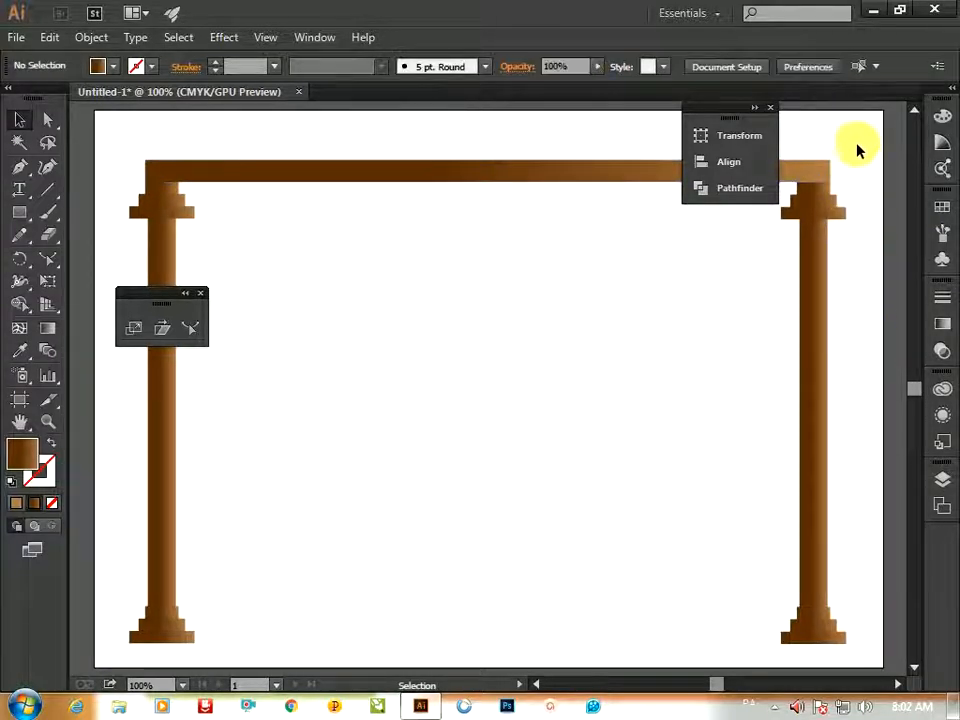
{"action": "left_click_drag", "start_coordinate": [856, 146], "coordinate": [101, 681]}
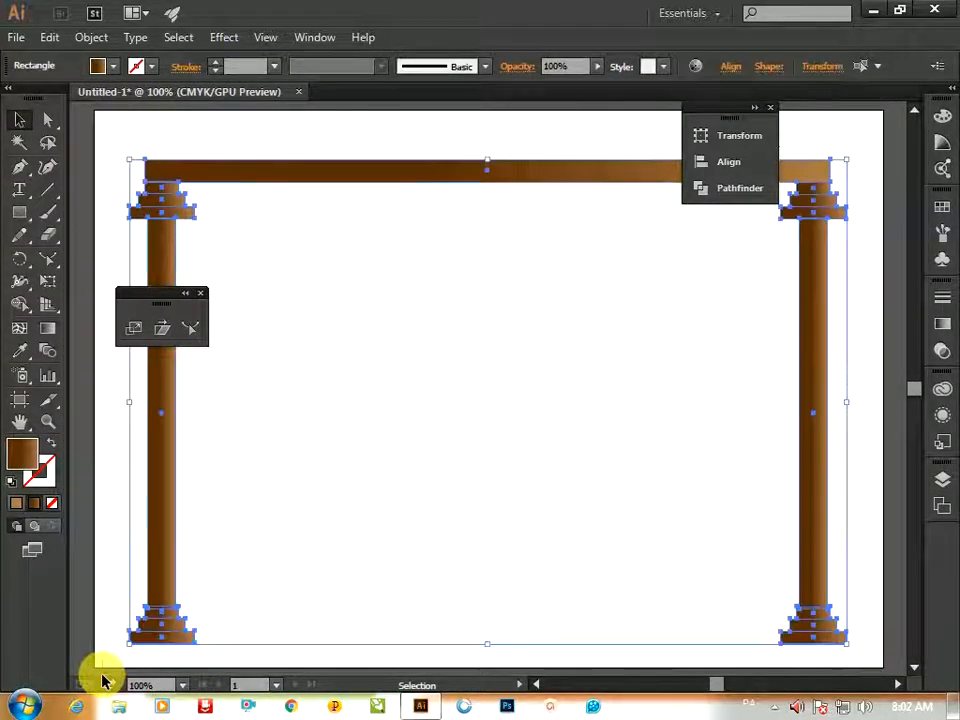
{"action": "right_click", "coordinate": [166, 380]}
{"action": "left_click", "coordinate": [231, 470]}
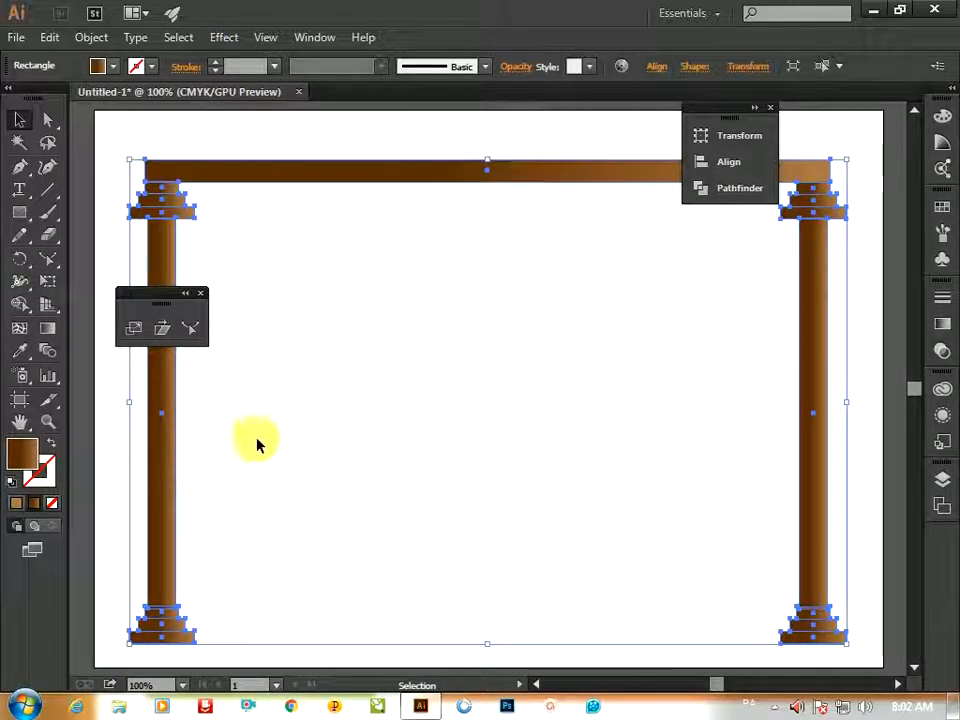
{"action": "left_click", "coordinate": [134, 328]}
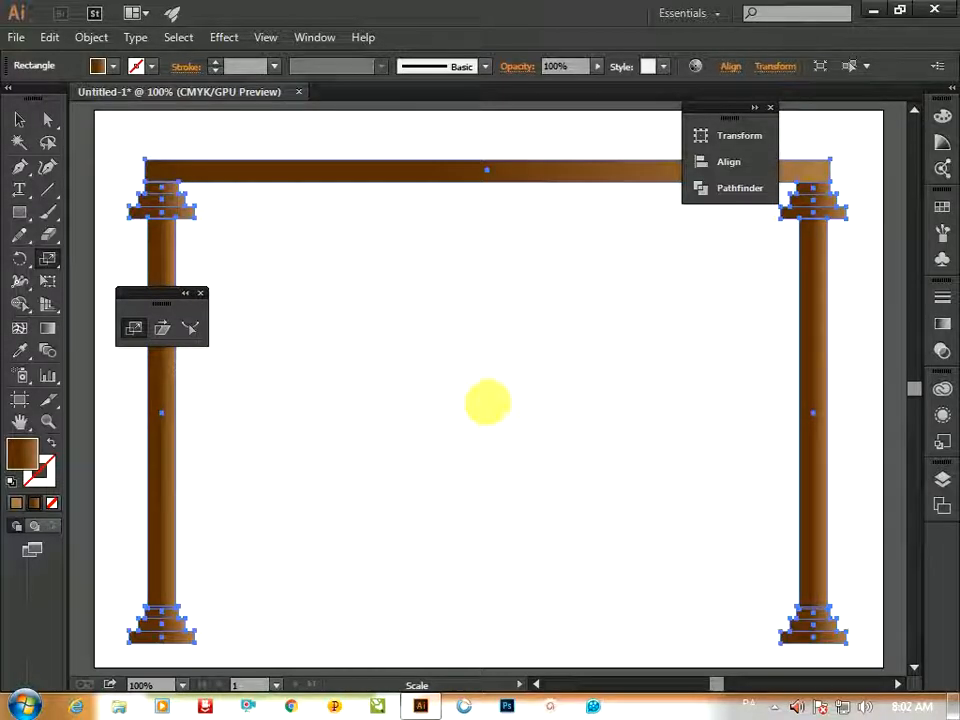
{"action": "left_click_drag", "start_coordinate": [484, 399], "coordinate": [489, 418]}
{"action": "key", "text": "ctrl+z"}
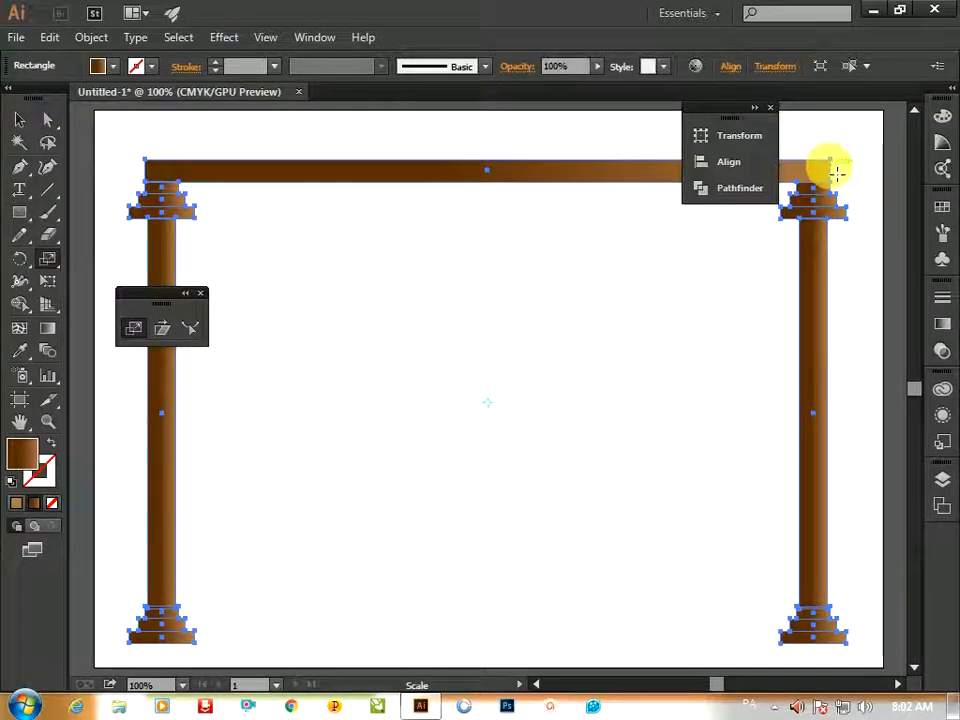
{"action": "left_click_drag", "start_coordinate": [836, 165], "coordinate": [800, 187]}
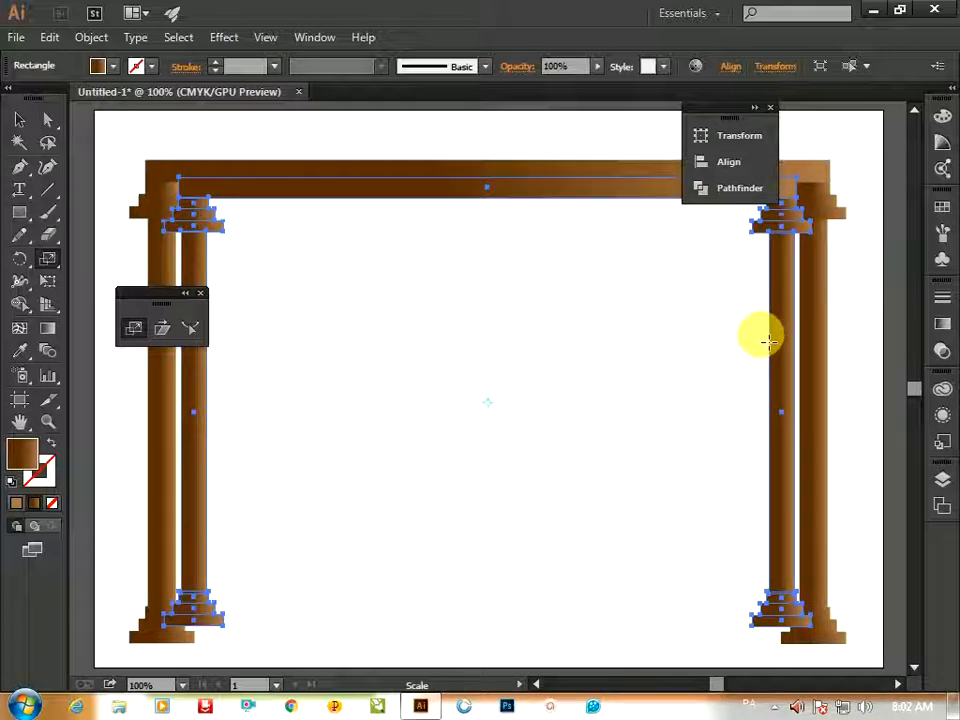
Repeat the scaled copy twice, sending each new copy backward behind the previous ones
{"action": "key", "text": "v"}
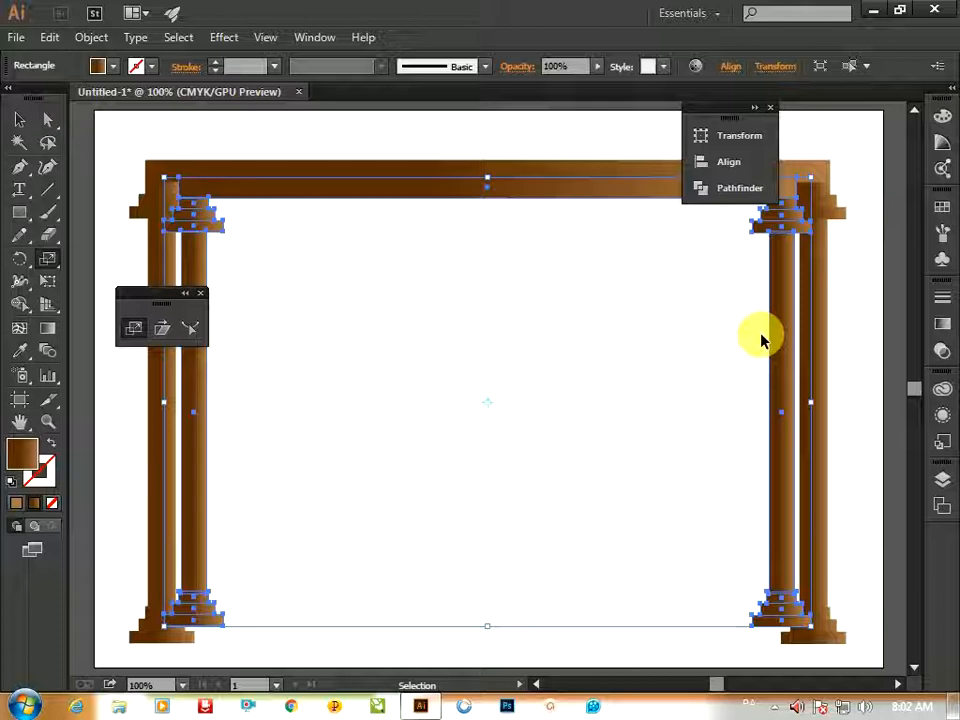
{"action": "key", "text": "s"}
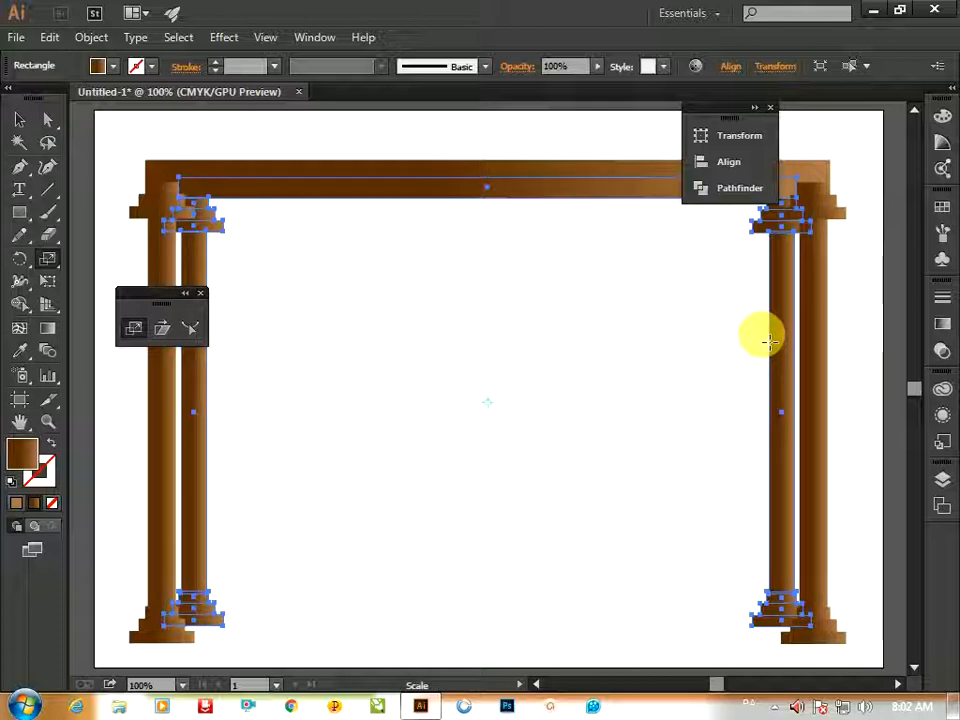
{"action": "key", "text": "ctrl+d"}
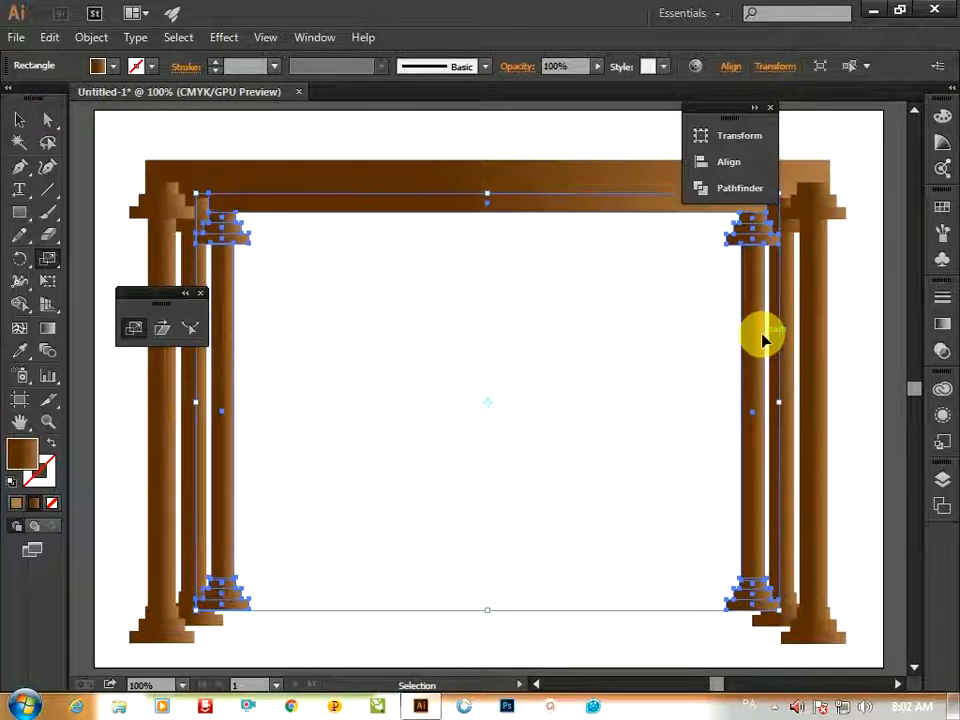
{"action": "key", "text": "ctrl+["}
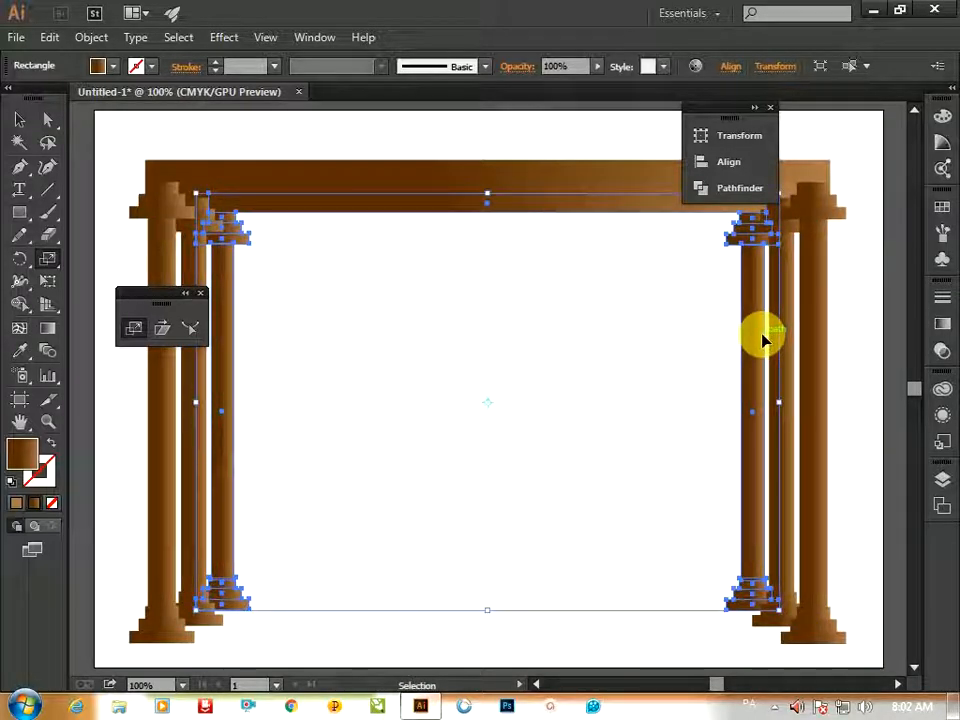
{"action": "key", "text": "ctrl+d"}
{"action": "key", "text": "ctrl+["}
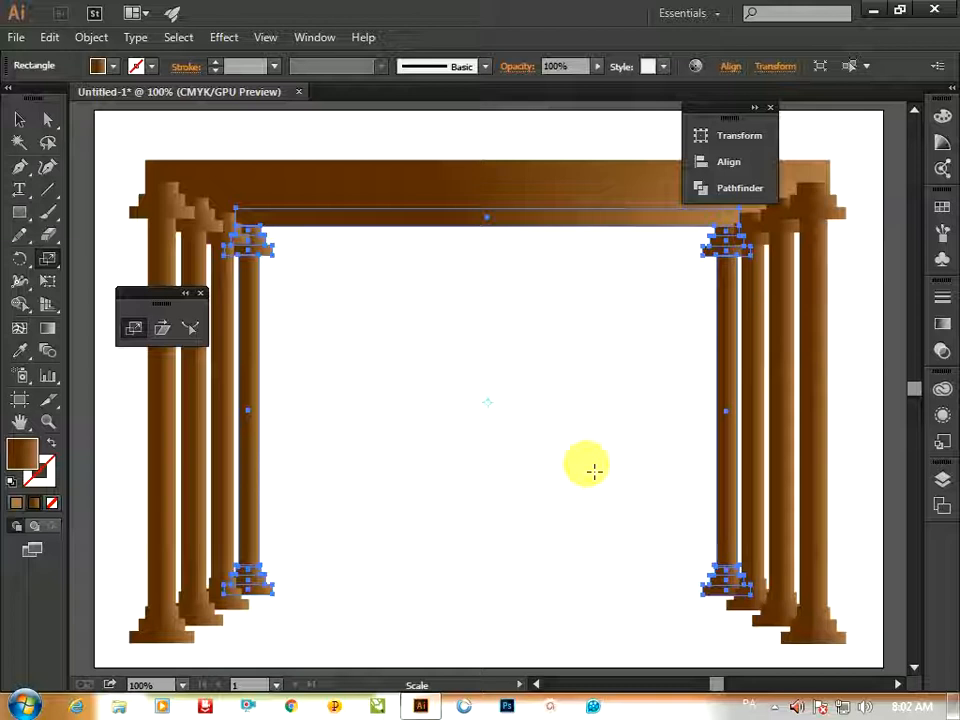
Repeat the scale transform many more times to build a receding corridor of columns toward the centre
{"action": "key", "text": "ctrl+d"}
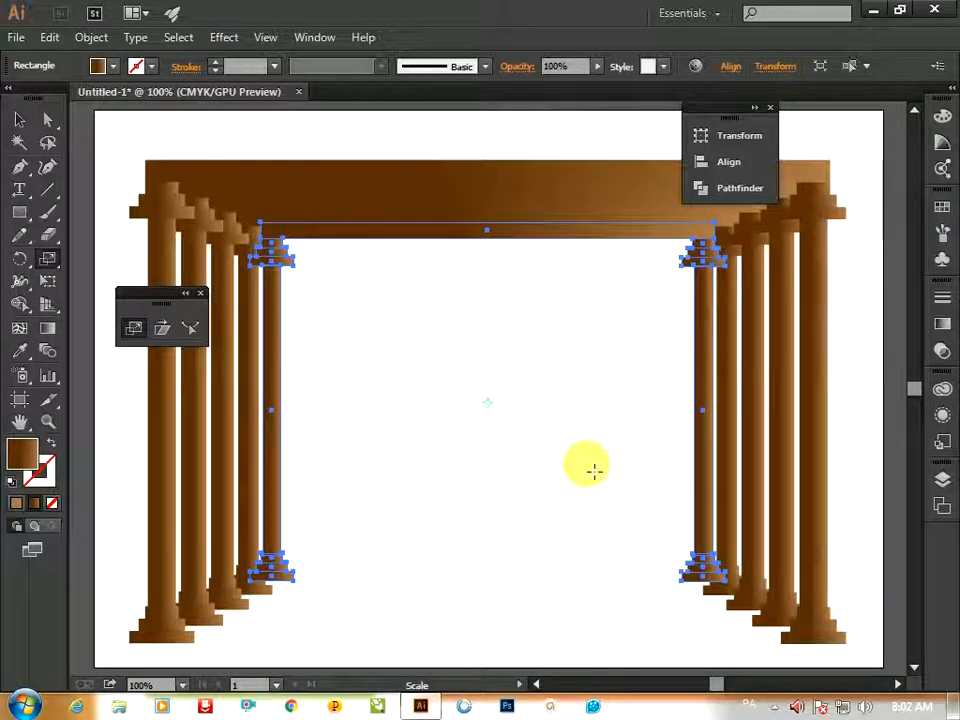
{"action": "key", "text": "ctrl+d"}
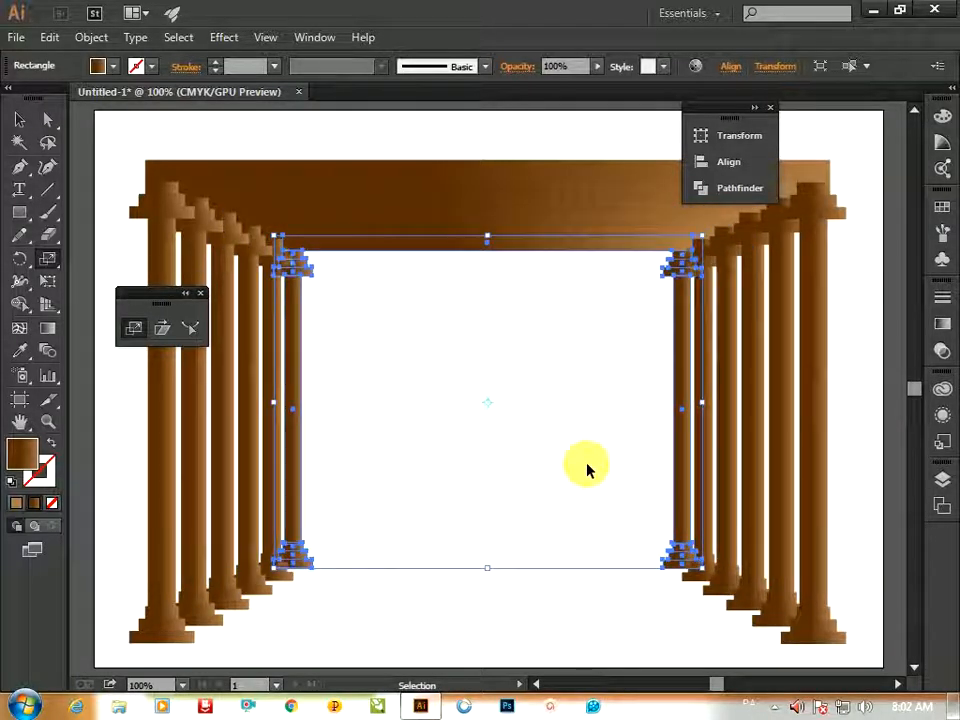
{"action": "key", "text": "ctrl+d"}
{"action": "key", "text": "ctrl+d"}
{"action": "key", "text": "ctrl+d"}
{"action": "key", "text": "ctrl+d"}
{"action": "key", "text": "ctrl+d"}
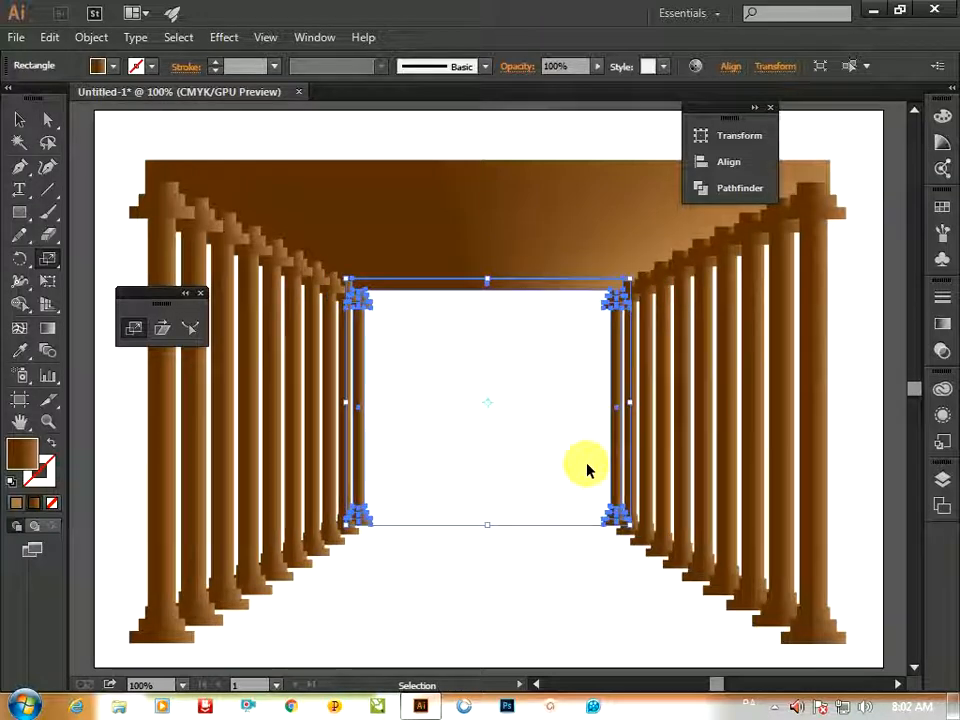
{"action": "key", "text": "ctrl+d"}
{"action": "key", "text": "ctrl+d"}
{"action": "key", "text": "ctrl+d"}
{"action": "key", "text": "ctrl+d"}
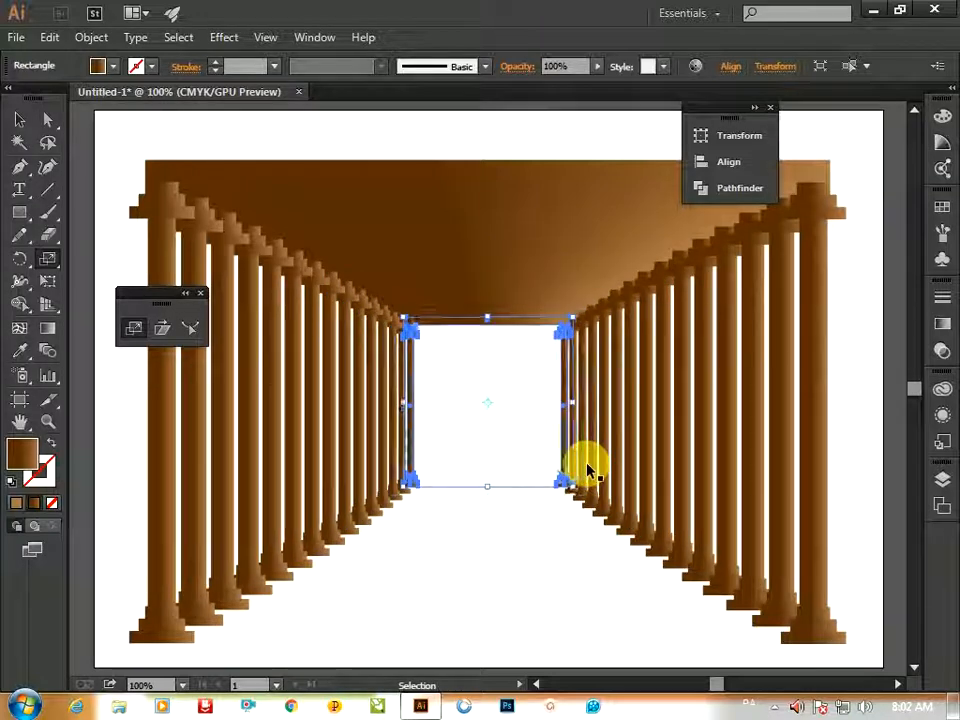
{"action": "key", "text": "ctrl+d"}
{"action": "key", "text": "ctrl+d"}
{"action": "key", "text": "ctrl+d"}
{"action": "key", "text": "ctrl+d"}
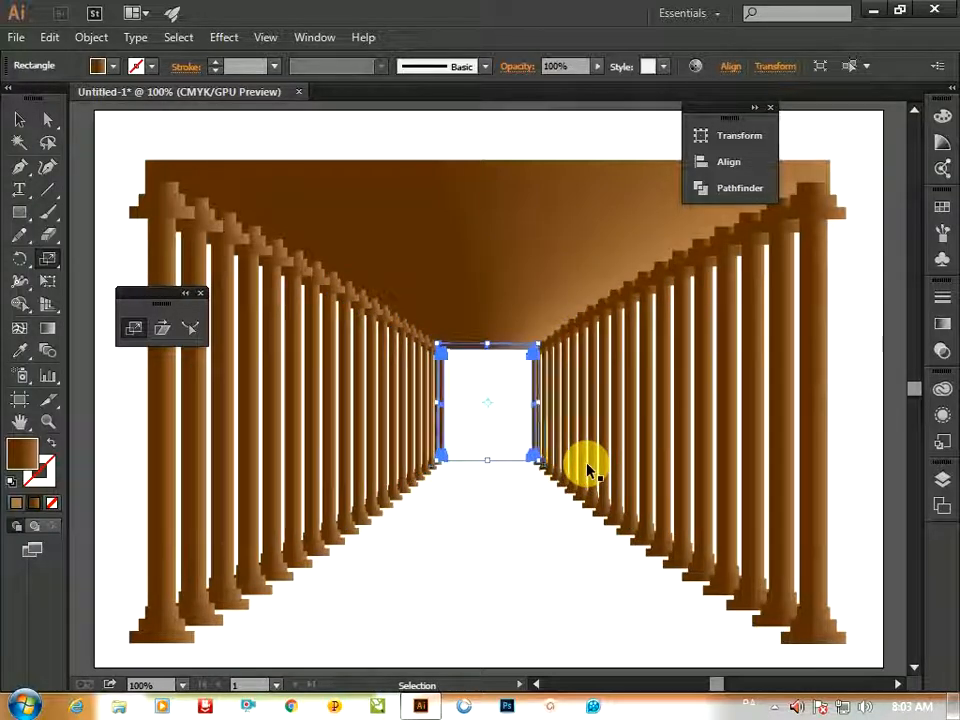
{"action": "key", "text": "ctrl+d"}
{"action": "key", "text": "ctrl+d"}
{"action": "key", "text": "ctrl+d"}
{"action": "key", "text": "ctrl+d"}
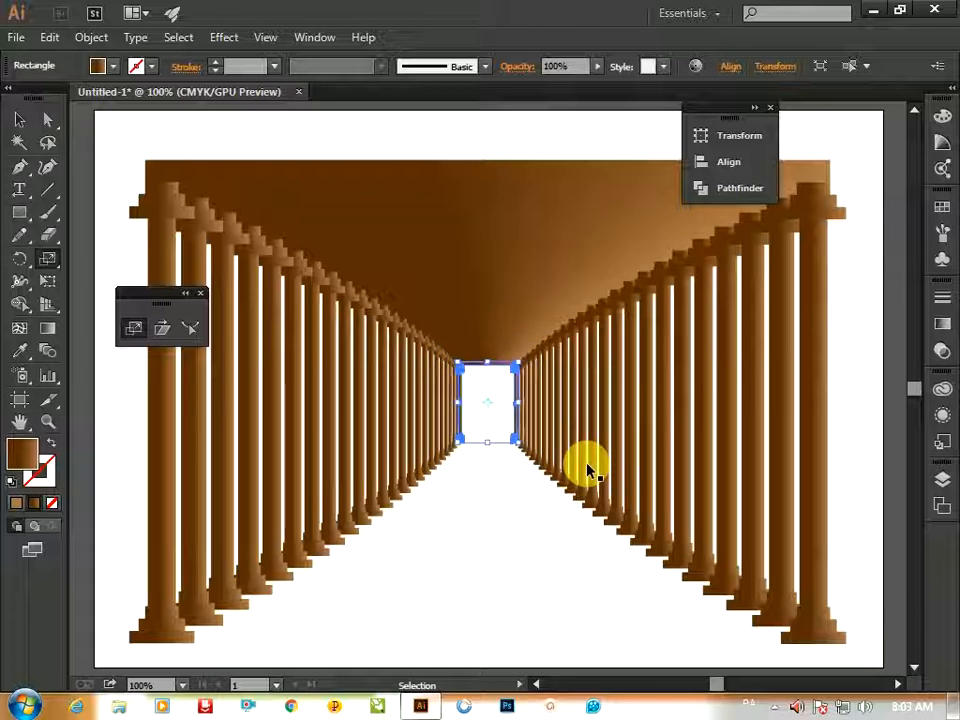
{"action": "key", "text": "ctrl+d"}
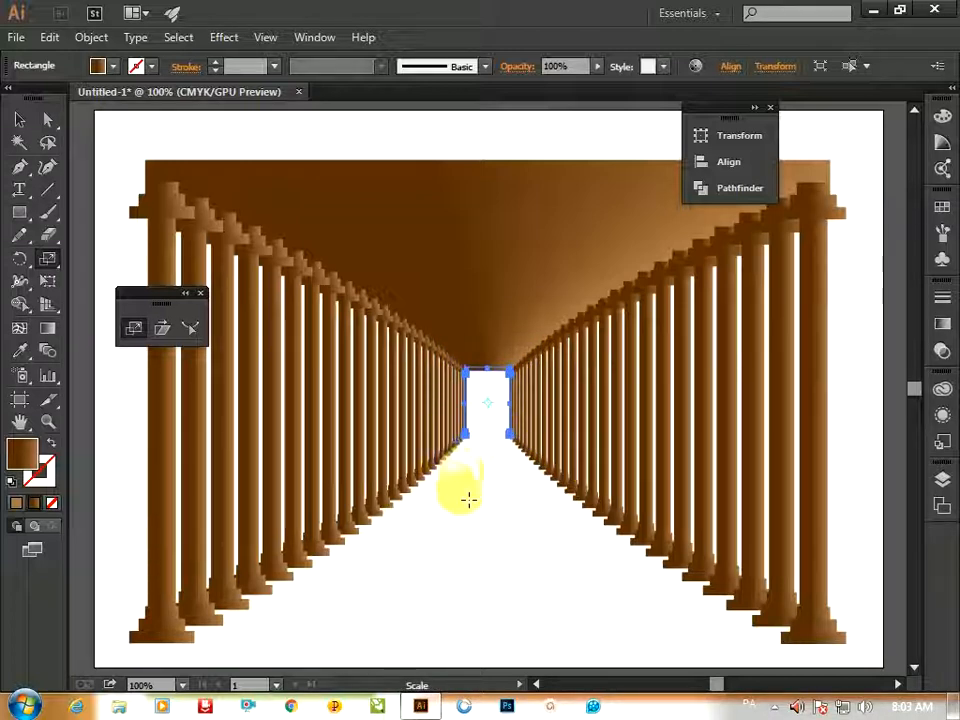
Deselect the artwork and zoom out to view the whole colonnade on the artboard
{"action": "key", "text": "v"}
{"action": "left_click", "coordinate": [514, 591]}
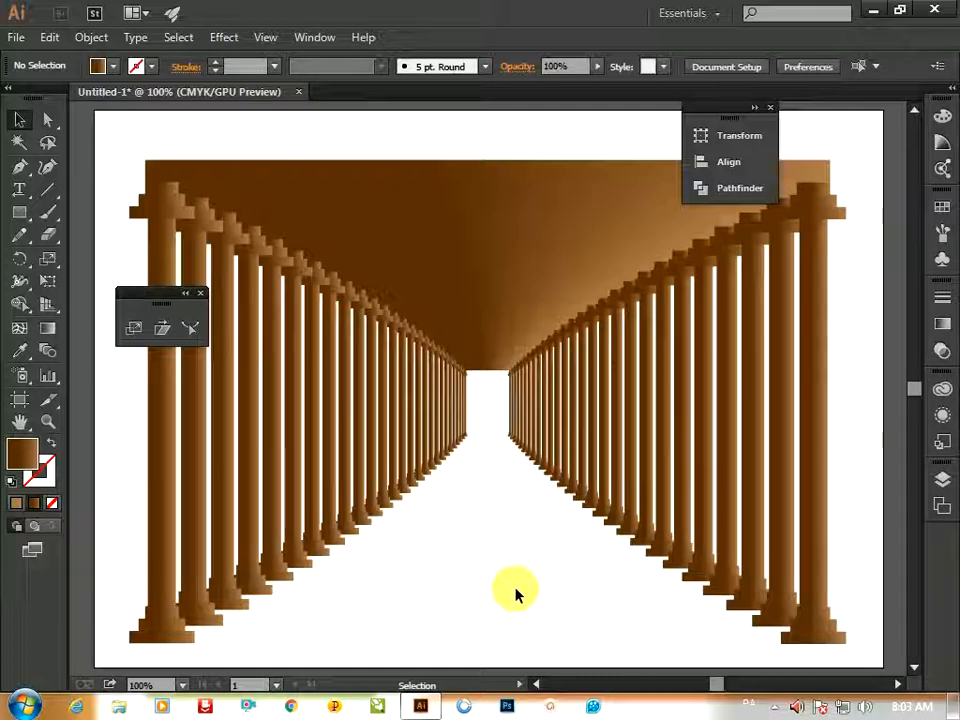
{"action": "key", "text": "ctrl+minus"}
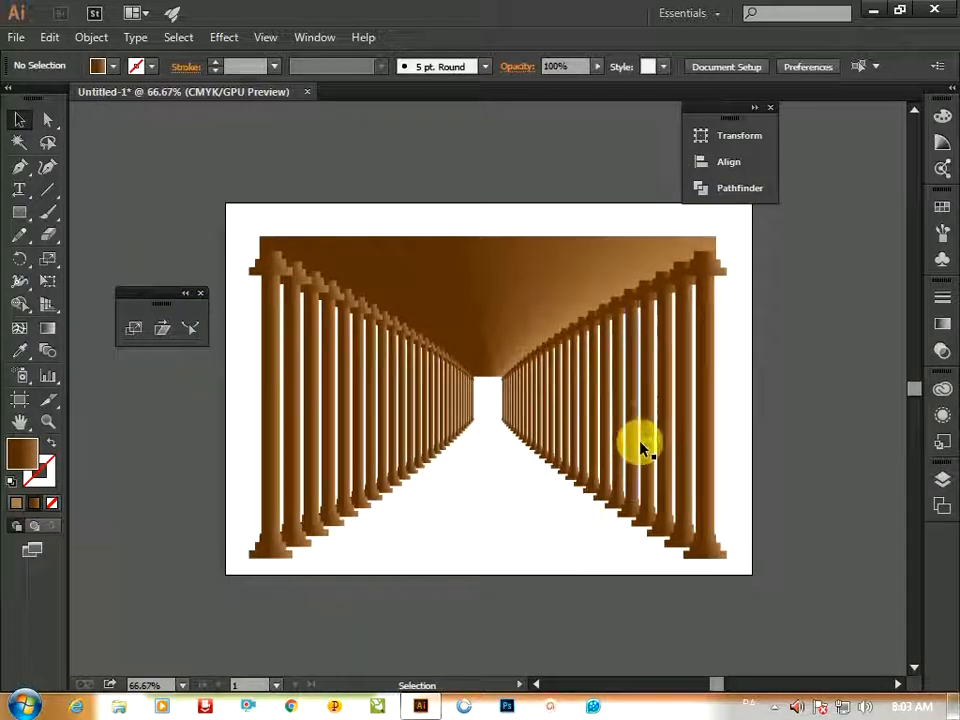